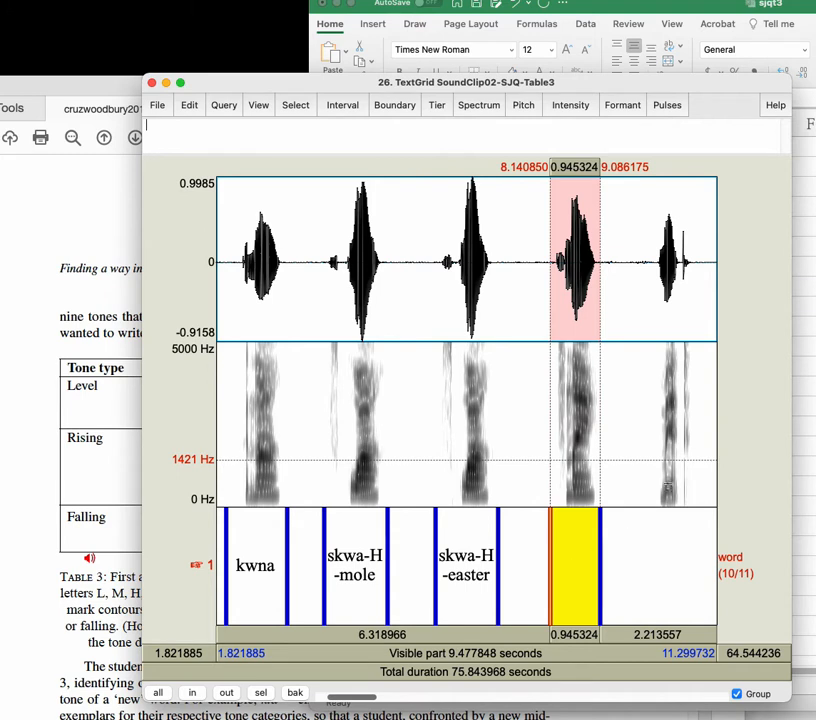
# Step: Add boundaries around the fifth spoken word on the word tier, from about 10.07 to 10.88 seconds
pyautogui.click(627, 552)
pyautogui.moveTo(652, 420); pyautogui.dragTo(695, 438)
pyautogui.press('Return')
pyautogui.click(660, 570)
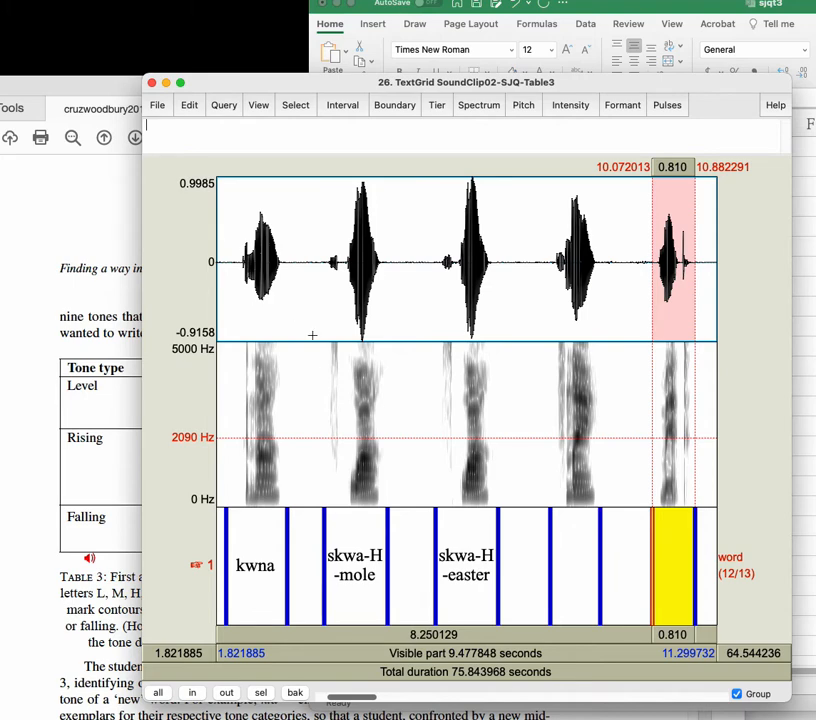
# Step: Close the TextGrid editor and remove objects 25 to 27, the duplicate sound, its TextGrid and the untitled sound
pyautogui.click(151, 84)
pyautogui.click(406, 324)
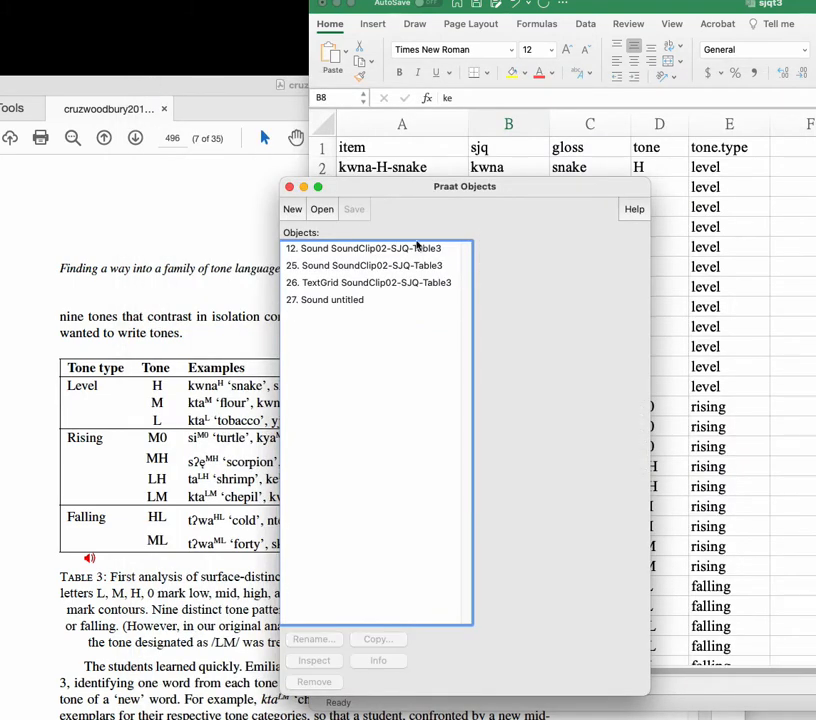
pyautogui.moveTo(416, 190); pyautogui.dragTo(315, 149)
pyautogui.click(268, 225)
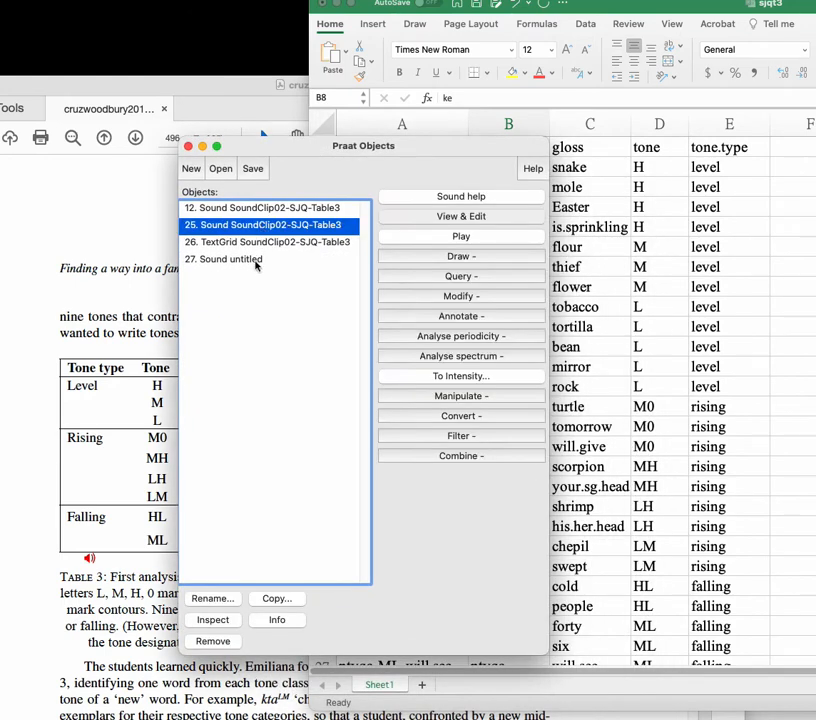
pyautogui.keyDown('shift'); pyautogui.click(256, 261); pyautogui.keyUp('shift')
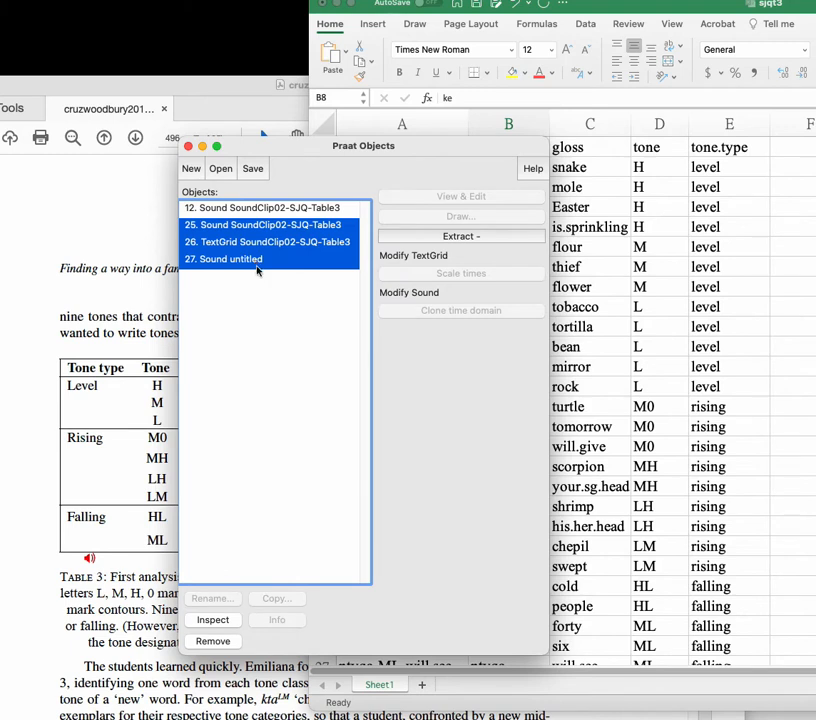
pyautogui.click(212, 641)
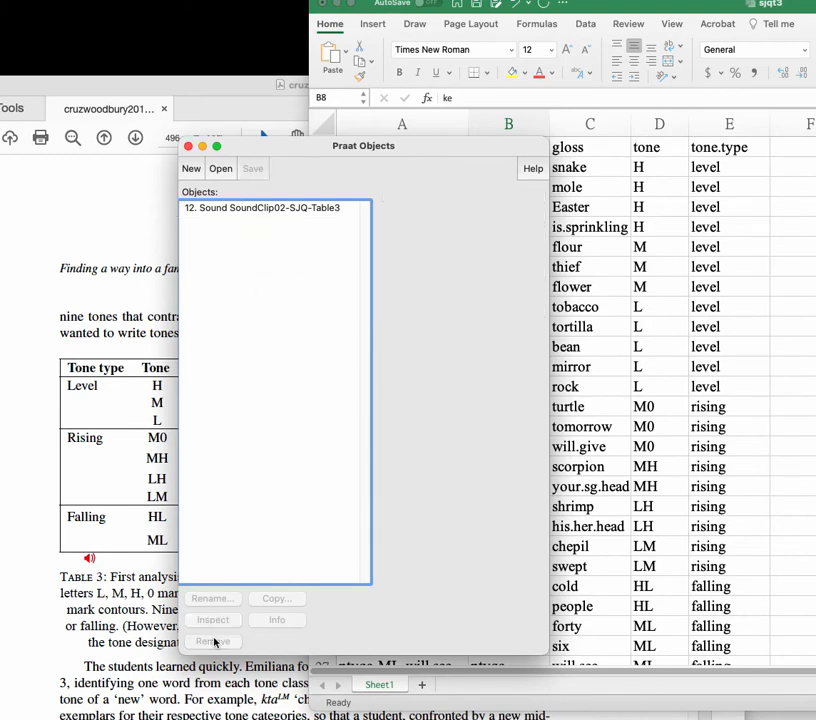
# Step: Select the remaining SoundClip02-SJQ-Table3 sound, and locate mark_pauses.praat inside the scripts folder of chatino_demo in Finder
pyautogui.click(281, 210)
pyautogui.moveTo(342, 149); pyautogui.dragTo(279, 168)
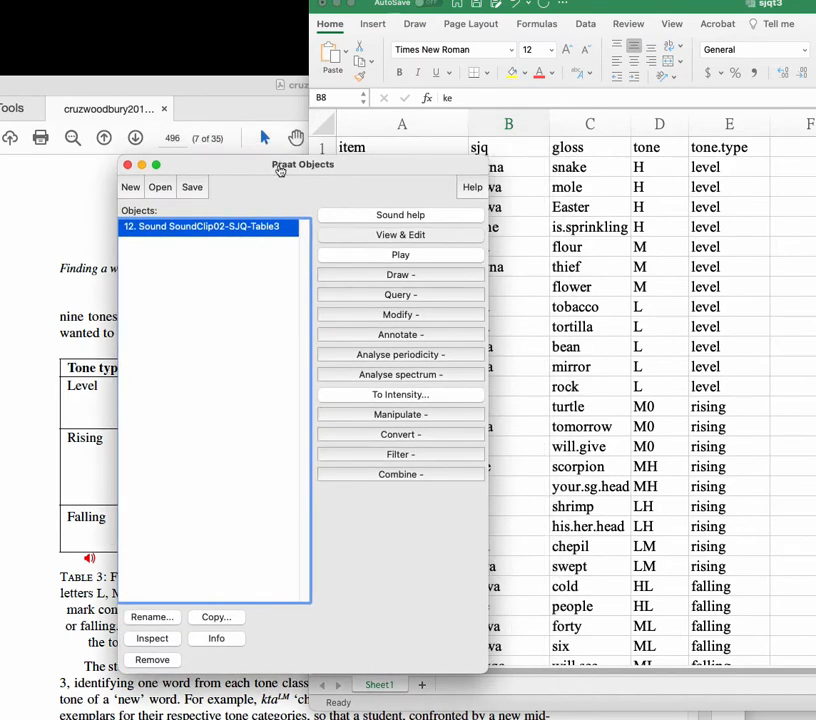
pyautogui.press('super+Tab')
pyautogui.moveTo(388, 107); pyautogui.dragTo(555, 179)
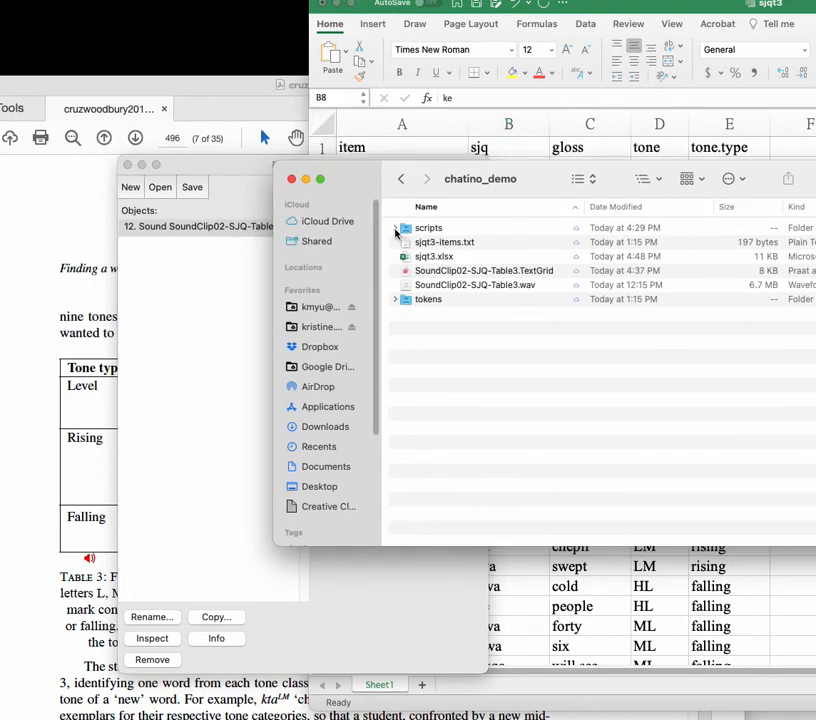
pyautogui.click(396, 229)
pyautogui.click(450, 258)
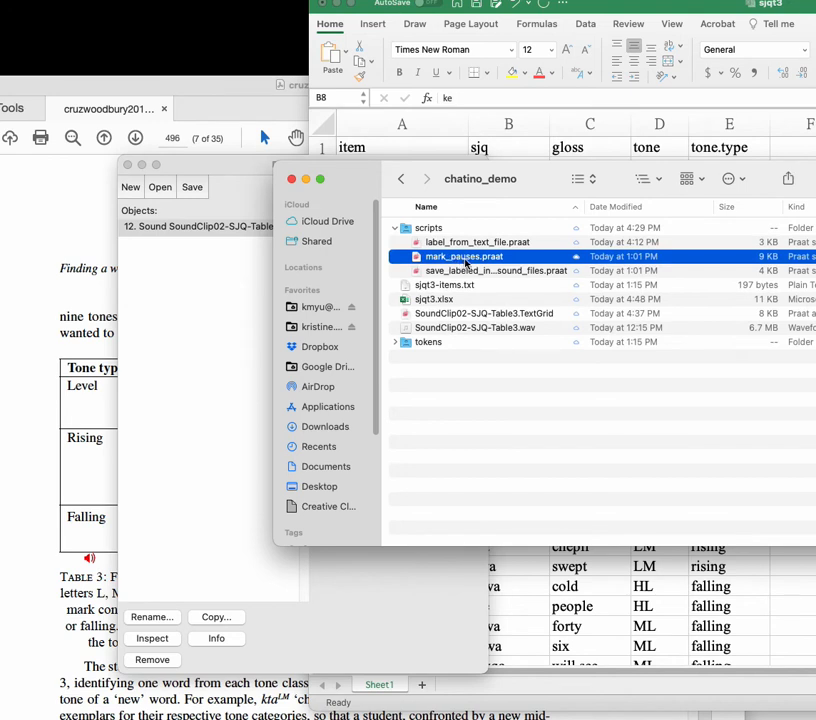
# Step: Open mark_pauses.praat from the scripts folder in Praat and enlarge its script window to show the beginning
pyautogui.click(224, 257)
pyautogui.click(162, 188)
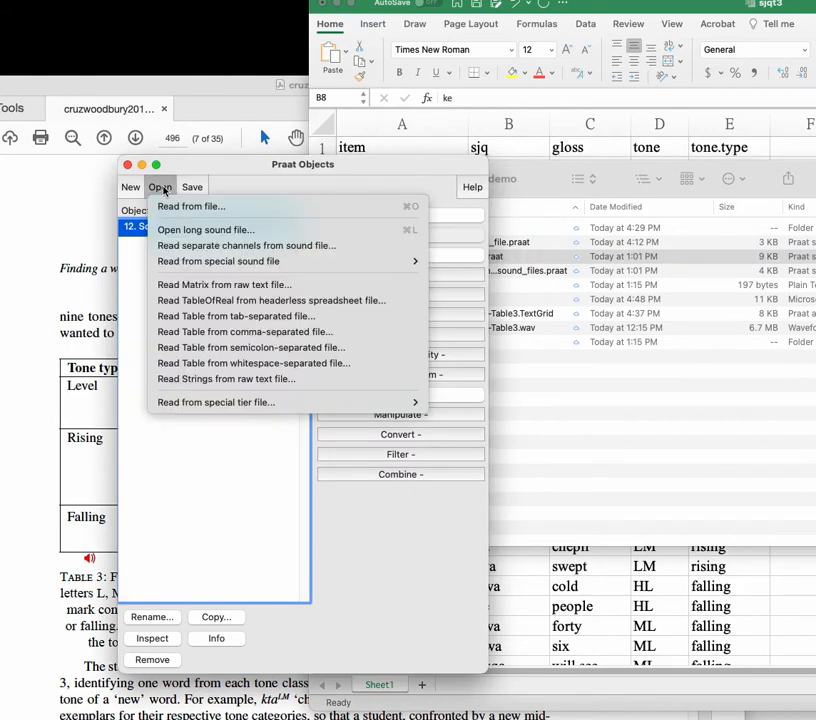
pyautogui.click(185, 209)
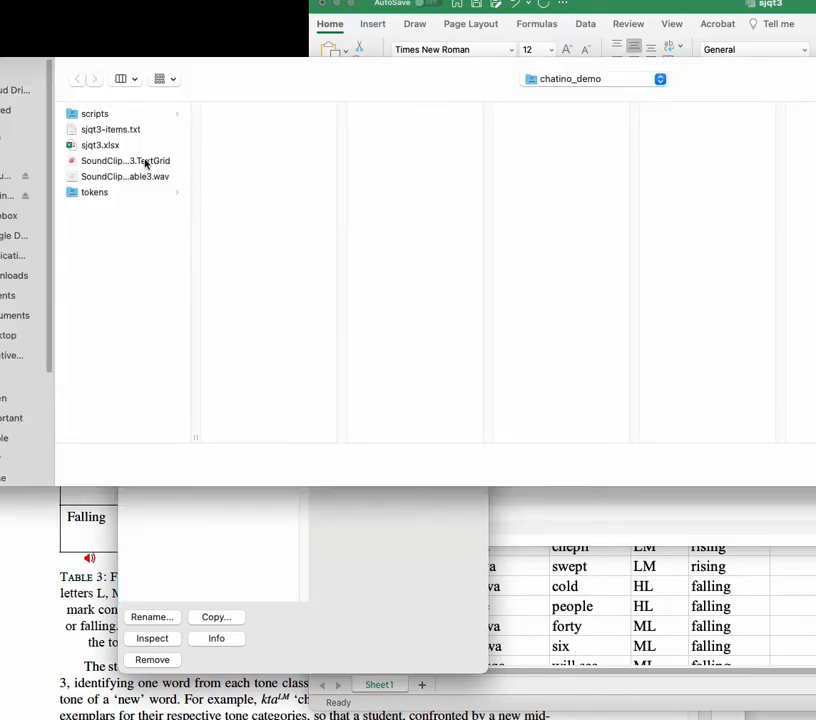
pyautogui.click(95, 115)
pyautogui.click(253, 131)
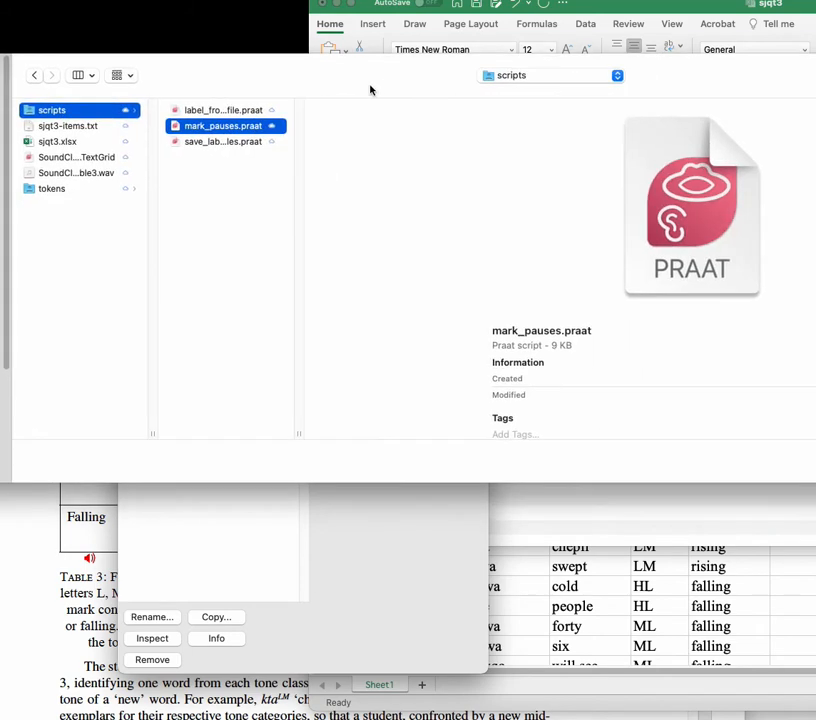
pyautogui.click(786, 477)
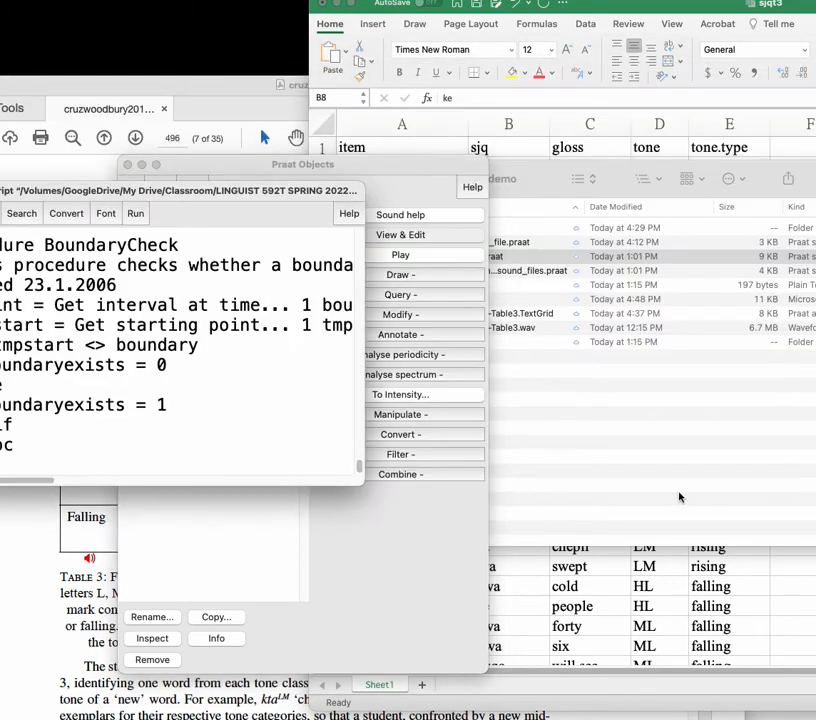
pyautogui.moveTo(195, 165); pyautogui.dragTo(620, 160)
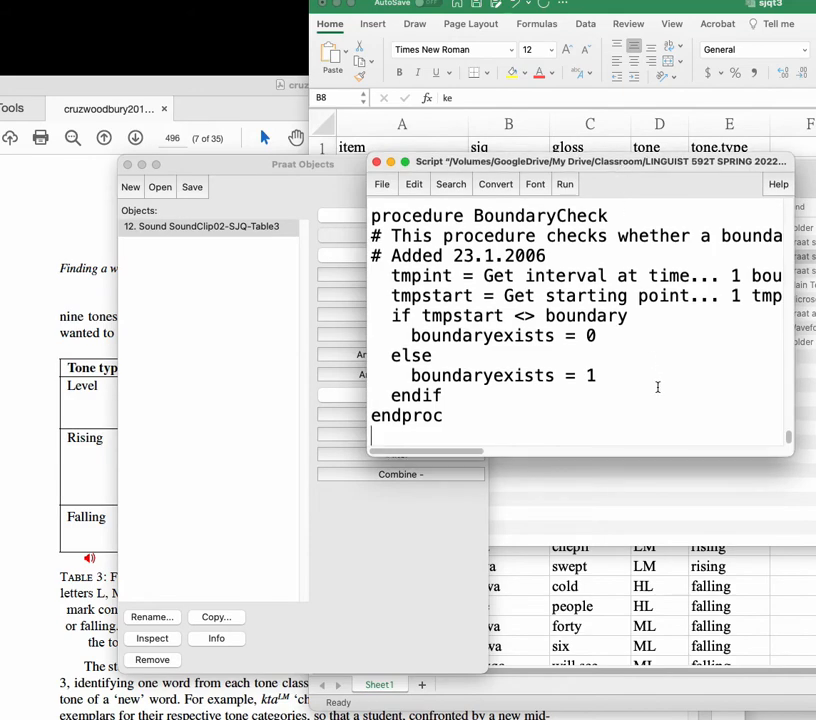
pyautogui.moveTo(787, 453); pyautogui.dragTo(762, 218)
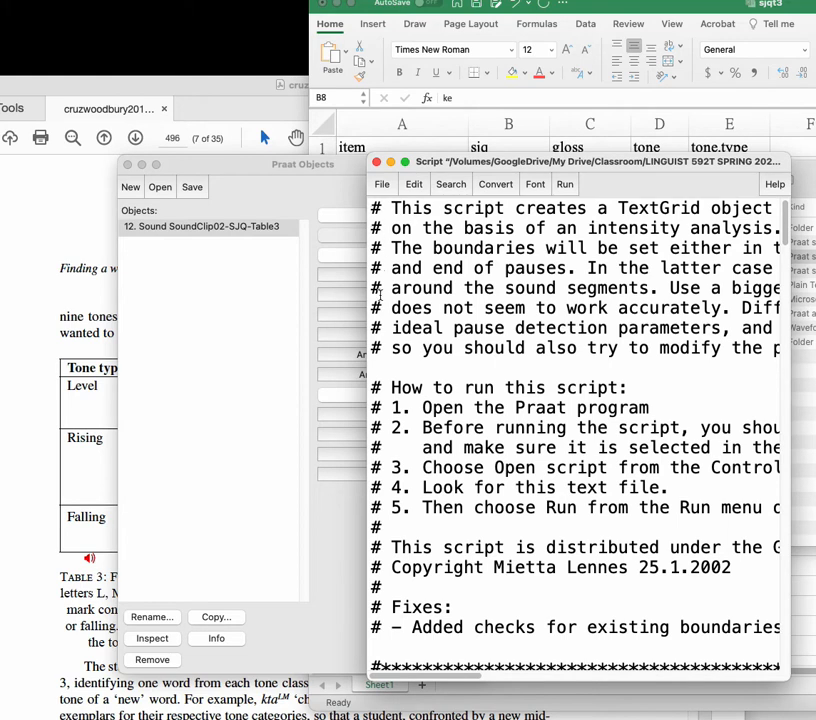
# Step: Read the script's opening comments on its purpose and how to run it, widening the window to fit the lines
pyautogui.scroll(-1, 551, 515)
pyautogui.scroll(1, 550, 505)
pyautogui.moveTo(375, 202); pyautogui.dragTo(380, 203)
pyautogui.scroll(-1, 416, 418)
pyautogui.scroll(1, 416, 418)
pyautogui.scroll(-1, 416, 419)
pyautogui.scroll(1, 416, 419)
pyautogui.scroll(-1, 389, 235)
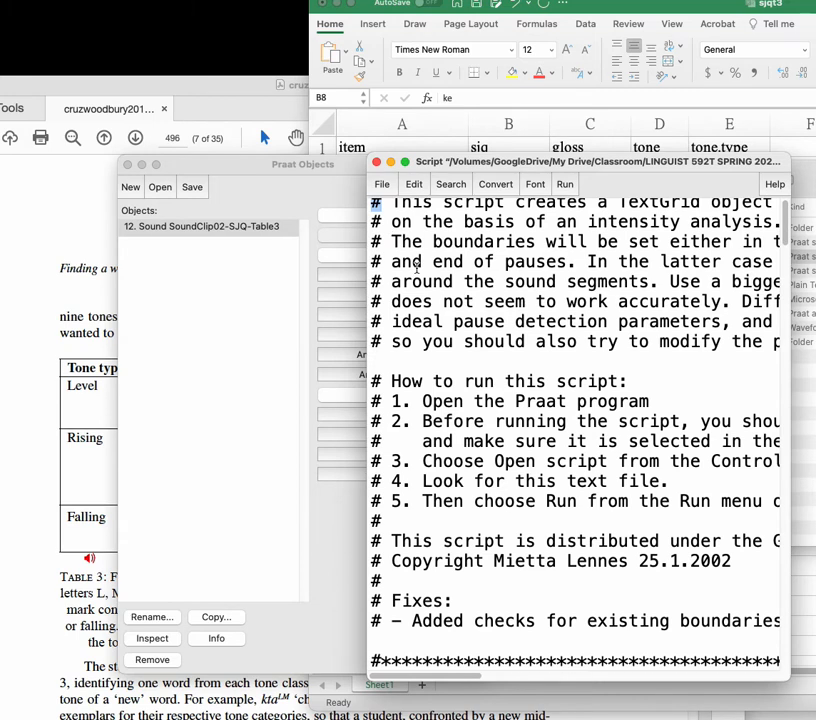
pyautogui.scroll(1, 394, 219)
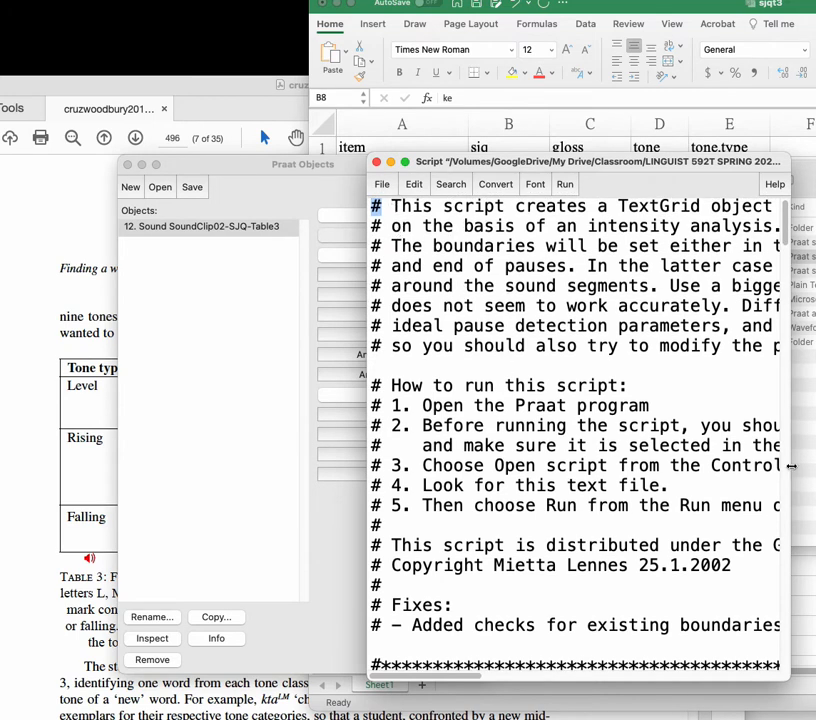
pyautogui.moveTo(790, 468); pyautogui.dragTo(815, 468)
pyautogui.scroll(-2, 588, 474)
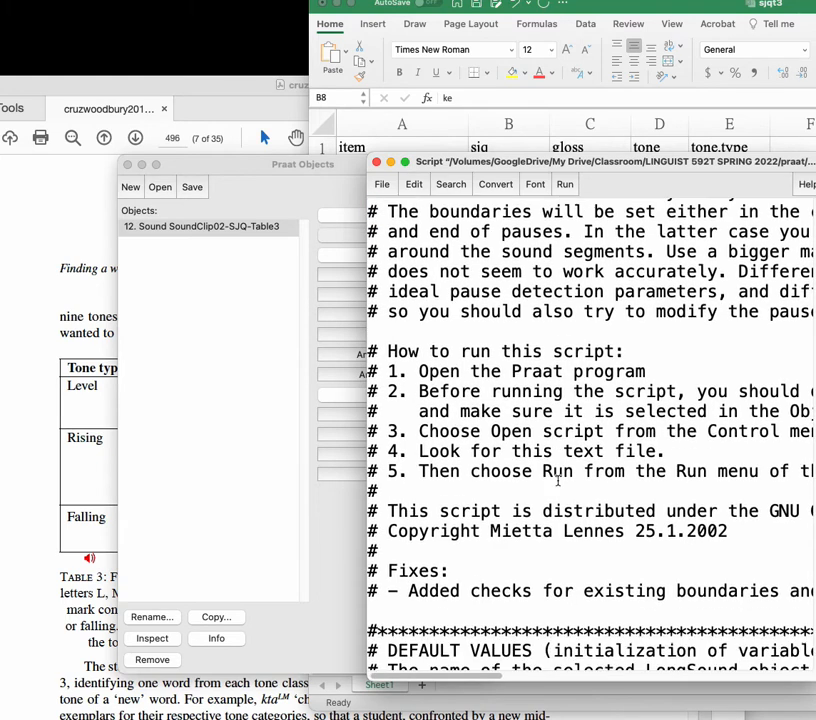
pyautogui.scroll(2, 558, 480)
pyautogui.scroll(-2, 558, 481)
pyautogui.moveTo(560, 161); pyautogui.dragTo(338, 144)
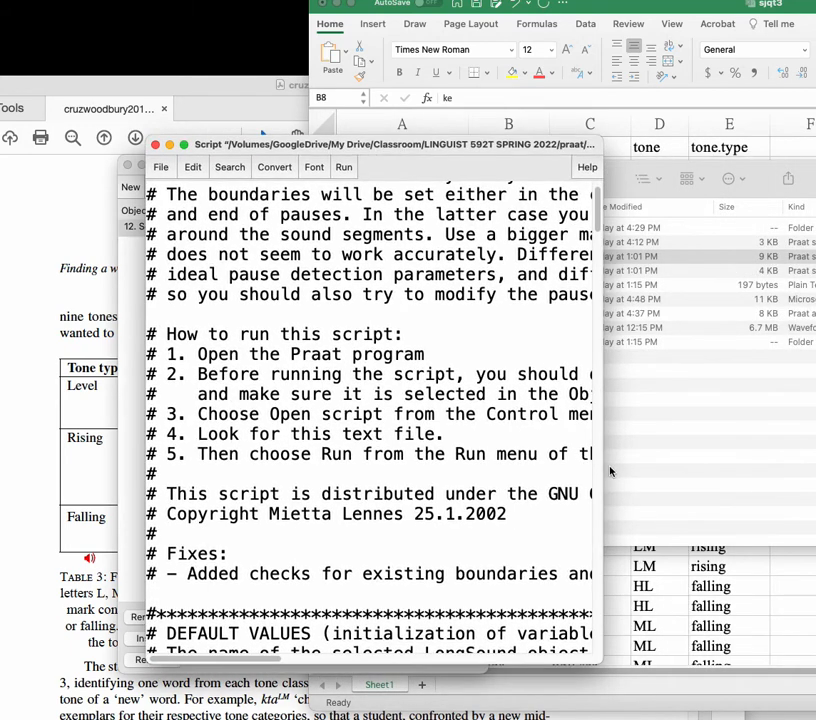
pyautogui.moveTo(604, 466); pyautogui.dragTo(780, 485)
pyautogui.scroll(1, 398, 394)
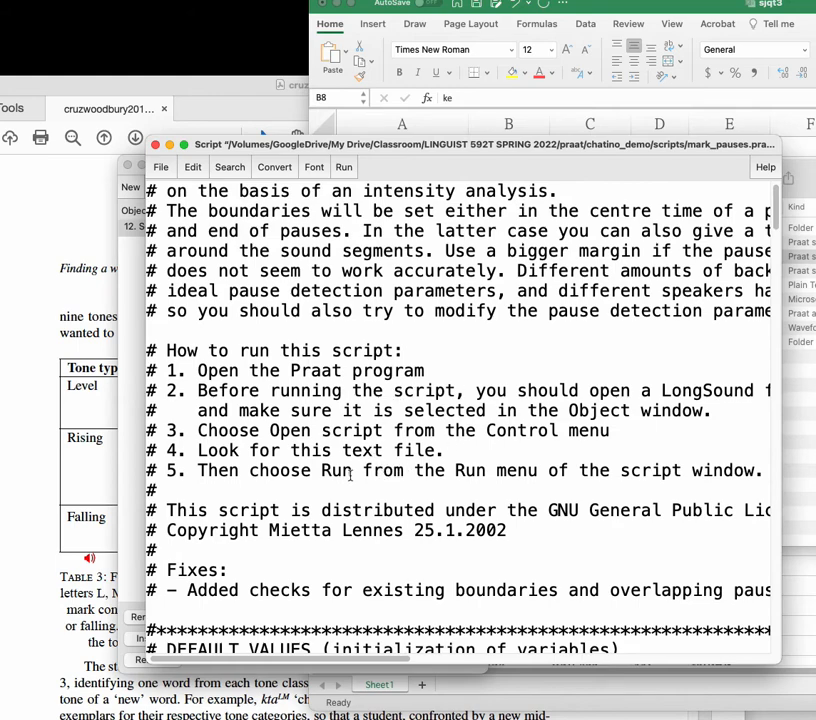
# Step: Examine the default values in the script's pause-analysis form, including the starting time and minimum pause duration
pyautogui.scroll(-3, 390, 490)
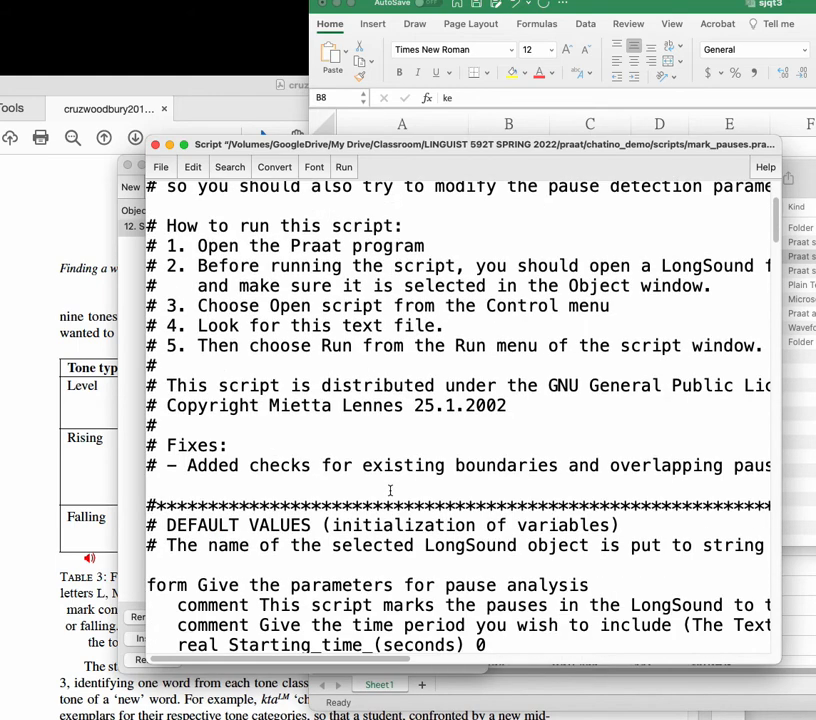
pyautogui.scroll(-8, 390, 490)
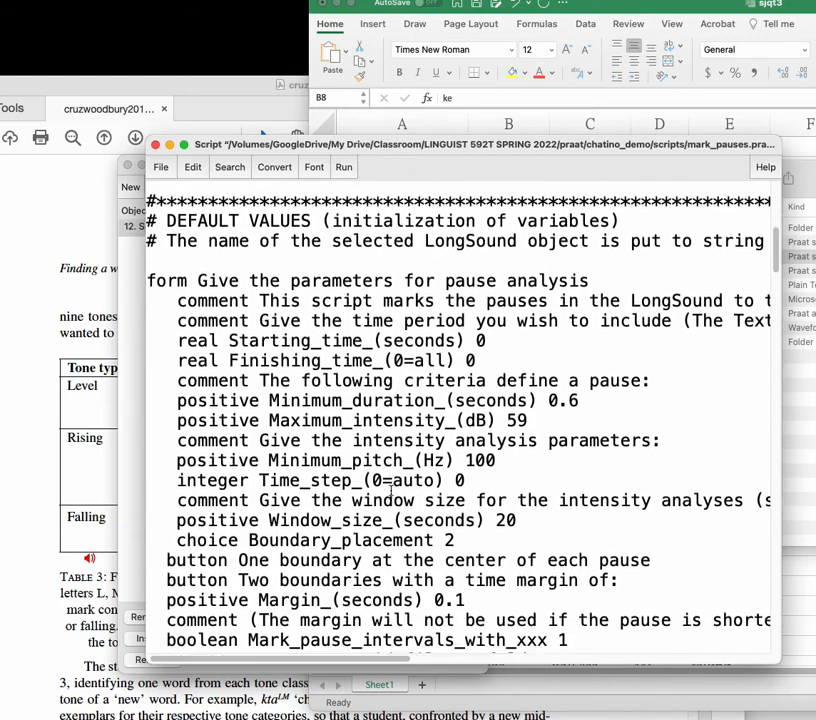
pyautogui.scroll(-2, 391, 494)
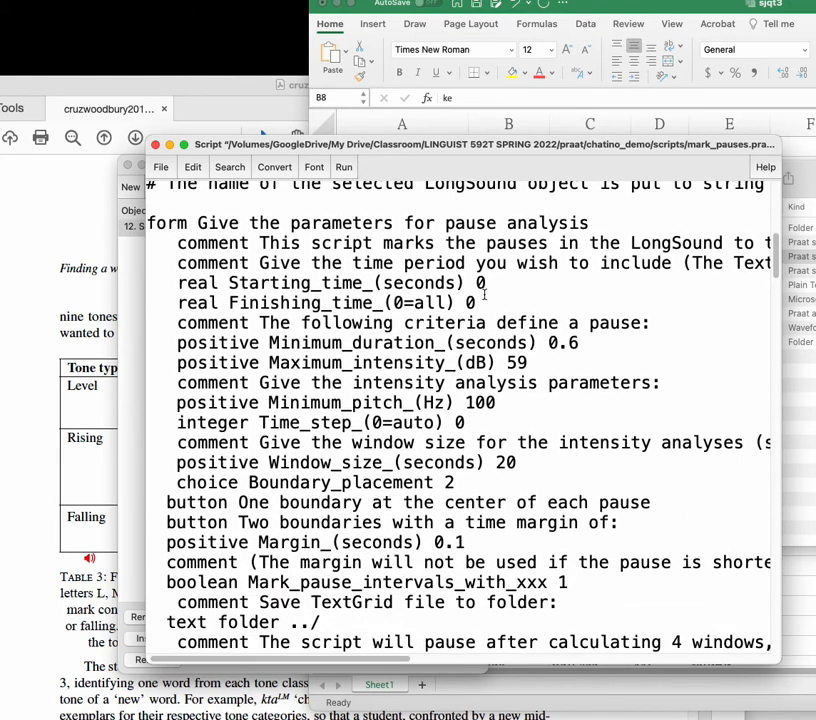
pyautogui.moveTo(549, 342); pyautogui.dragTo(574, 342)
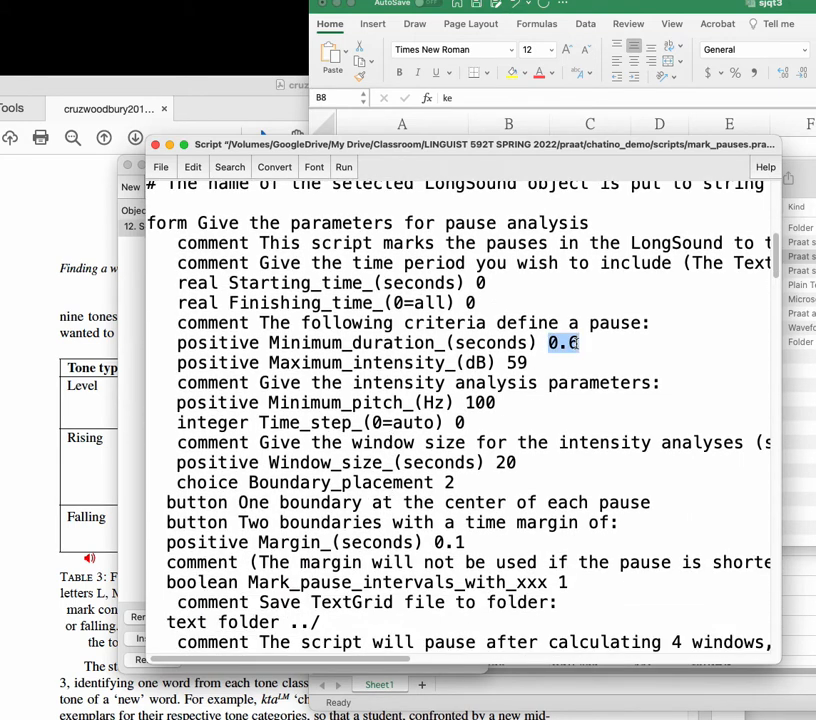
pyautogui.doubleClick(486, 284)
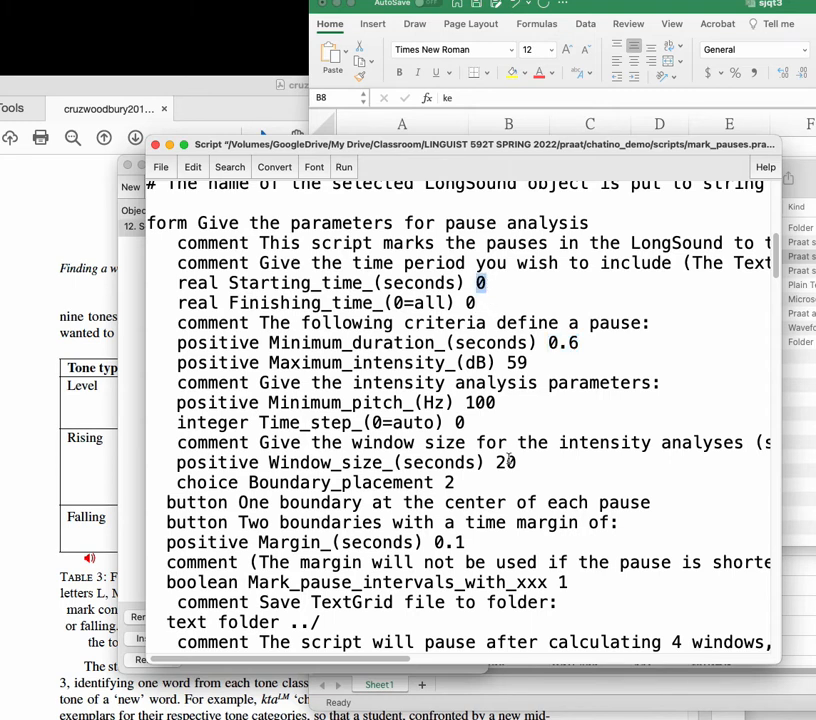
pyautogui.scroll(-2, 509, 457)
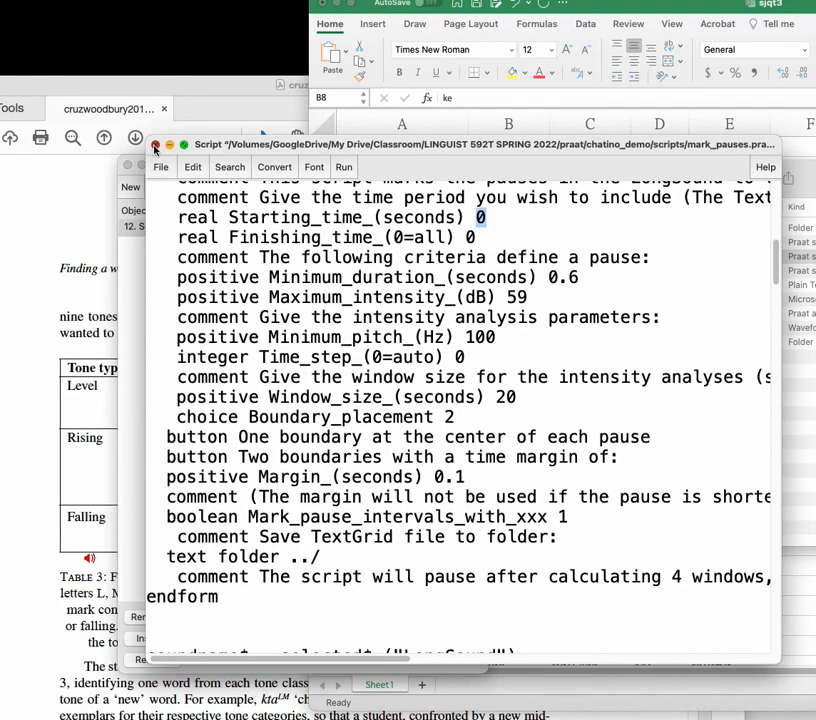
# Step: Close the script window and reopen mark_pauses.praat from the scripts folder in Finder
pyautogui.click(155, 145)
pyautogui.click(232, 300)
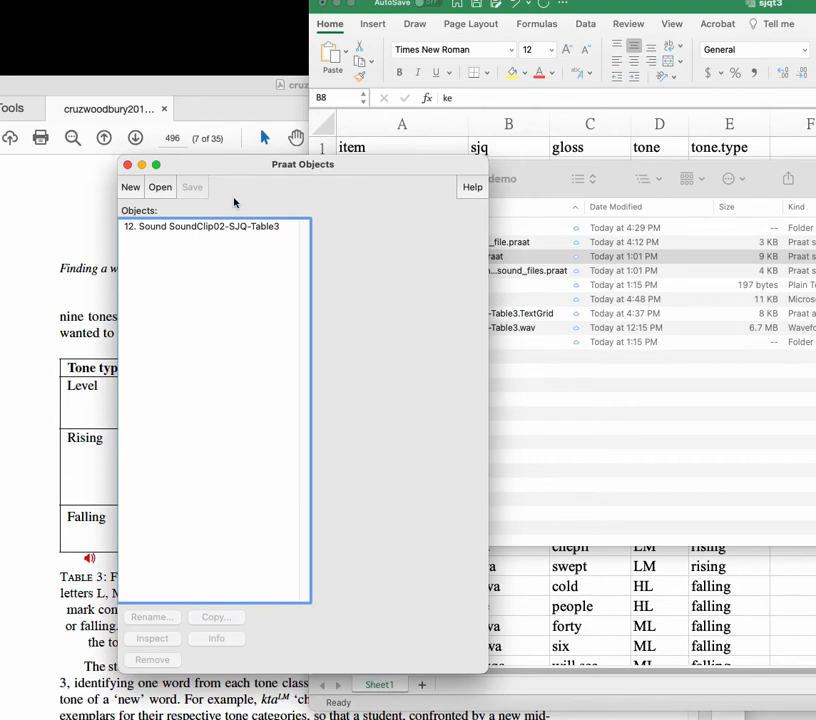
pyautogui.moveTo(330, 194); pyautogui.dragTo(308, 192)
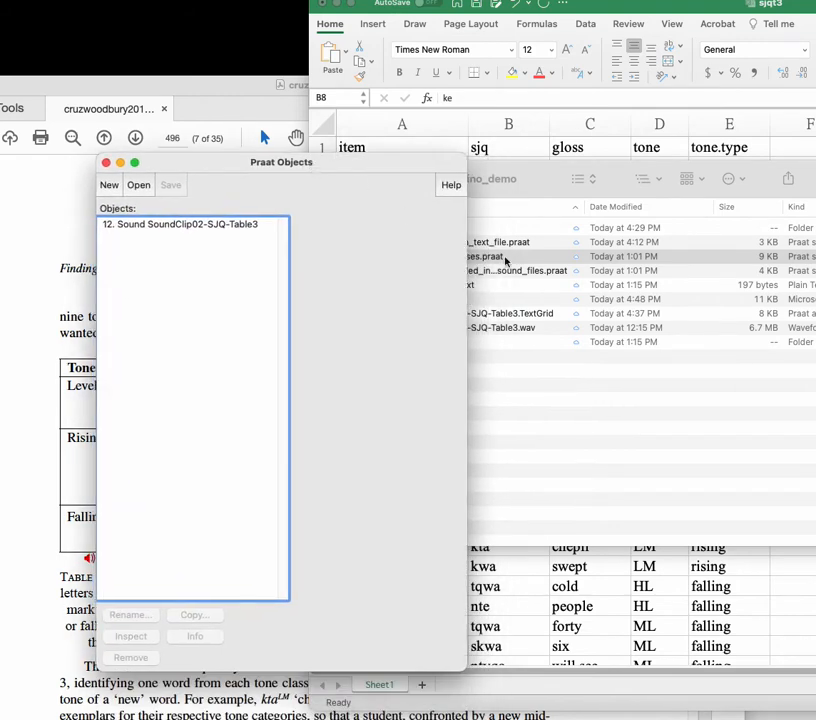
pyautogui.click(483, 258)
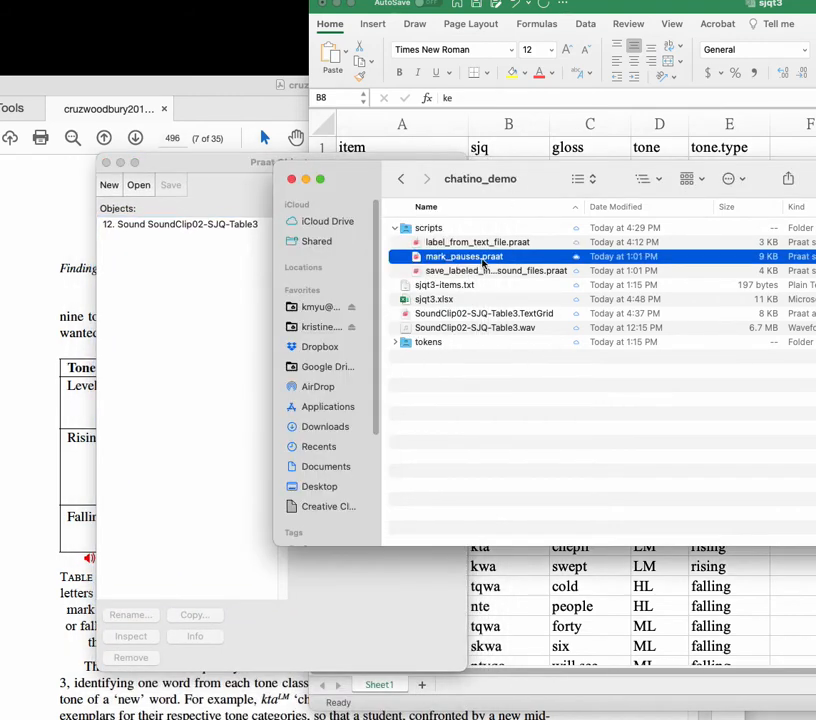
pyautogui.doubleClick(488, 258)
pyautogui.moveTo(357, 1); pyautogui.dragTo(615, 256)
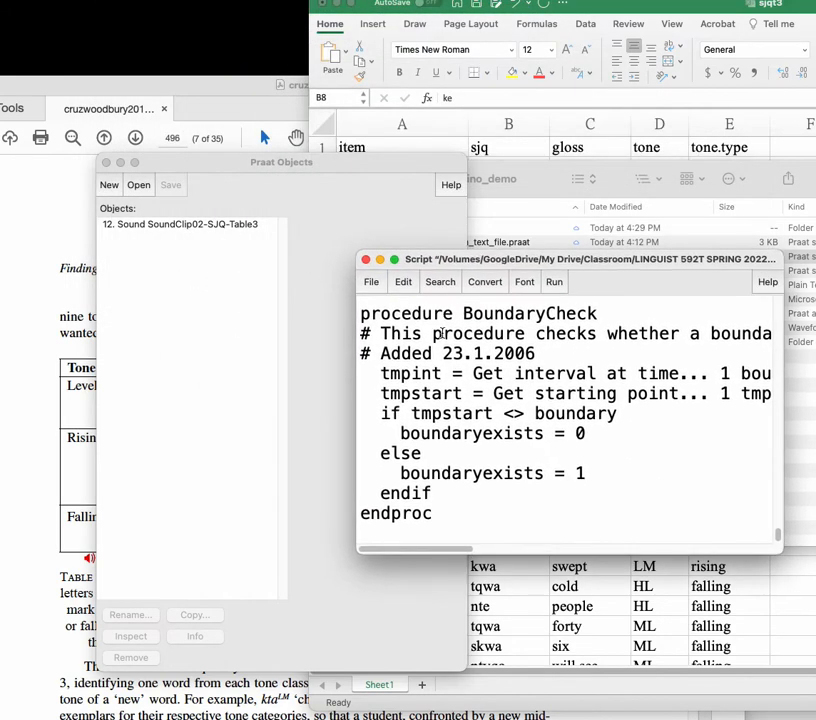
# Step: Run the mark_pauses script on the SoundClip02-SJQ-Table3 sound to bring up the pause-analysis parameters
pyautogui.click(166, 266)
pyautogui.click(173, 222)
pyautogui.click(604, 364)
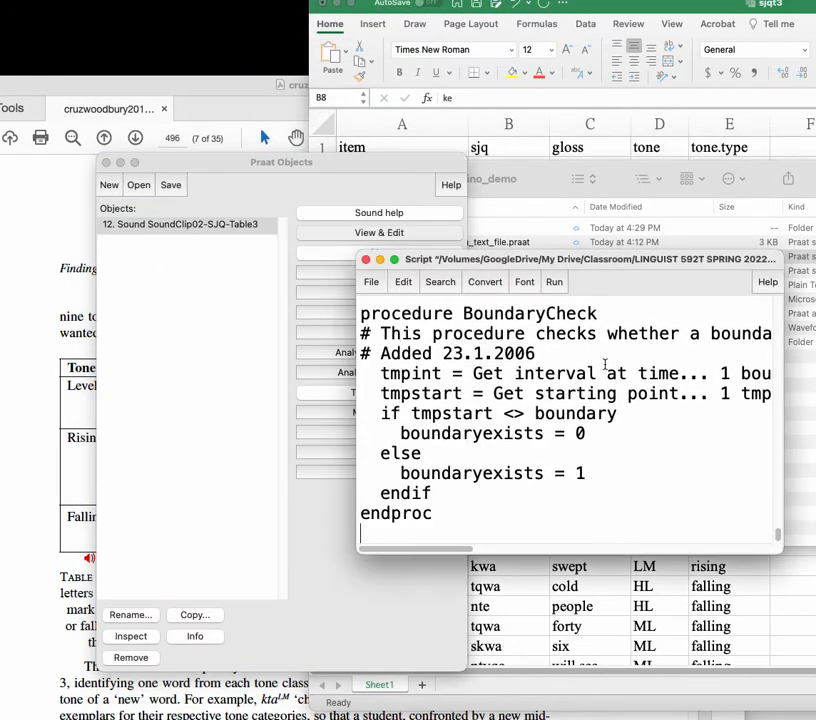
pyautogui.click(554, 282)
pyautogui.click(563, 301)
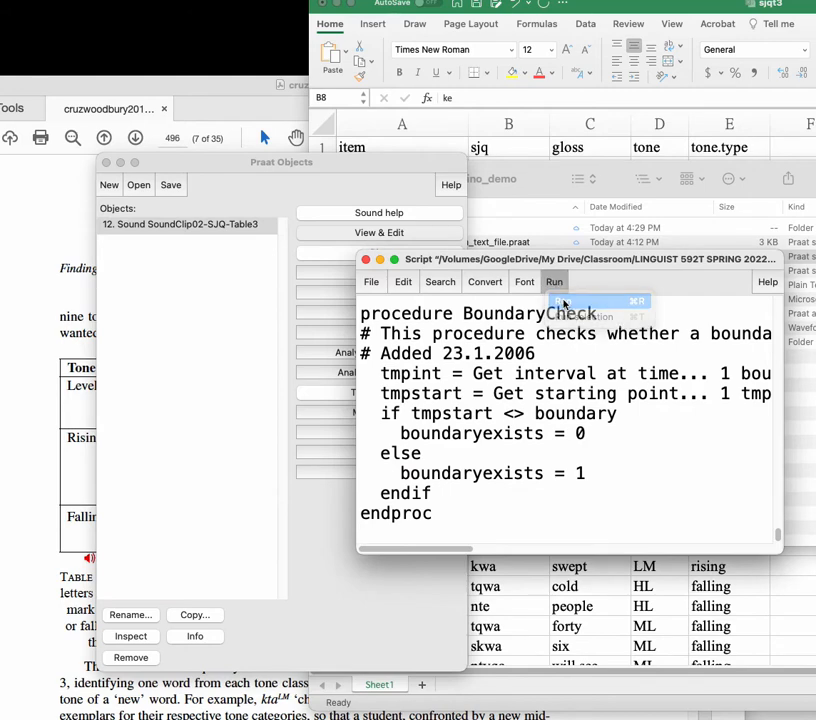
pyautogui.moveTo(138, 92); pyautogui.dragTo(595, 67)
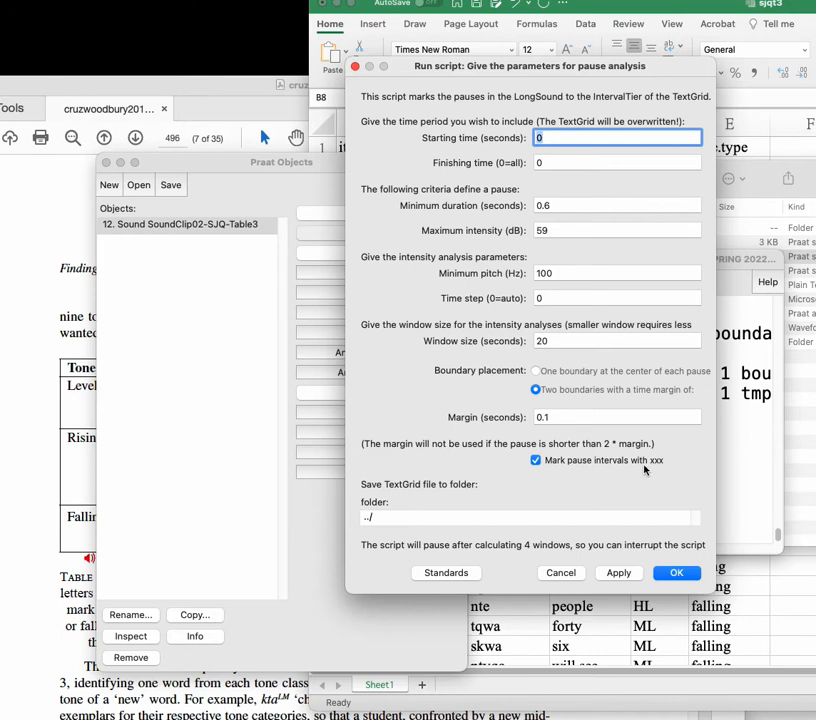
# Step: Examine the TextGrid save folder setting, cancel the script run and bring the chatino_demo folder to the front
pyautogui.click(390, 518)
pyautogui.moveTo(390, 519); pyautogui.dragTo(346, 523)
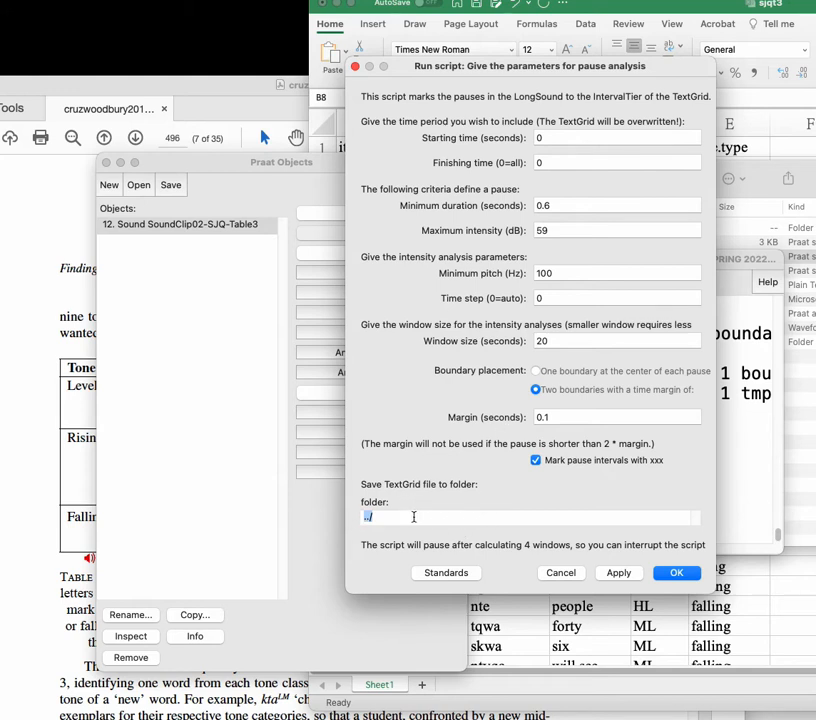
pyautogui.click(367, 518)
pyautogui.click(558, 578)
pyautogui.click(622, 170)
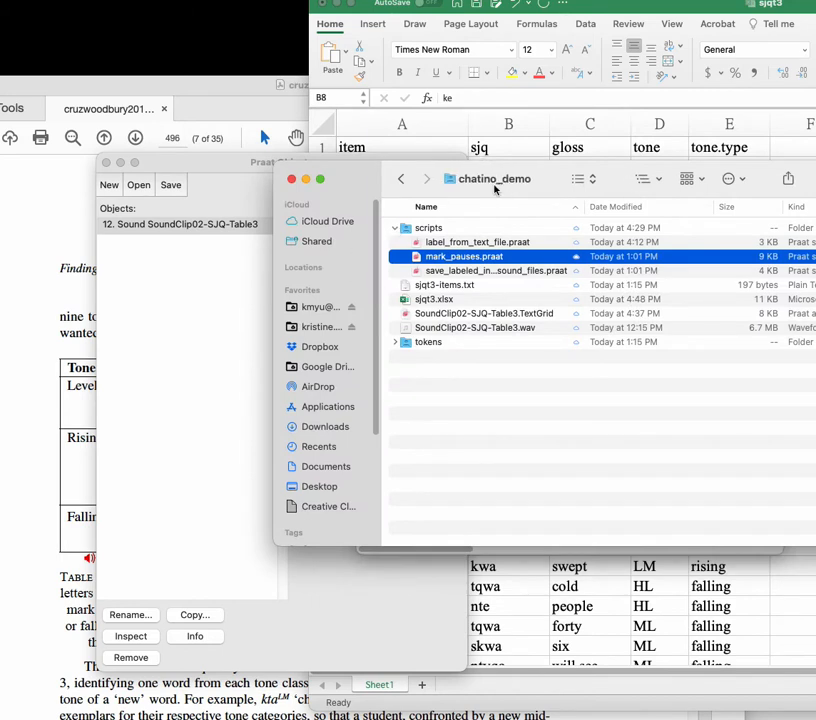
# Step: Move the existing SoundClip02-SJQ-Table3.TextGrid file in the chatino_demo folder to the trash
pyautogui.moveTo(357, 178); pyautogui.dragTo(462, 226)
pyautogui.click(575, 363)
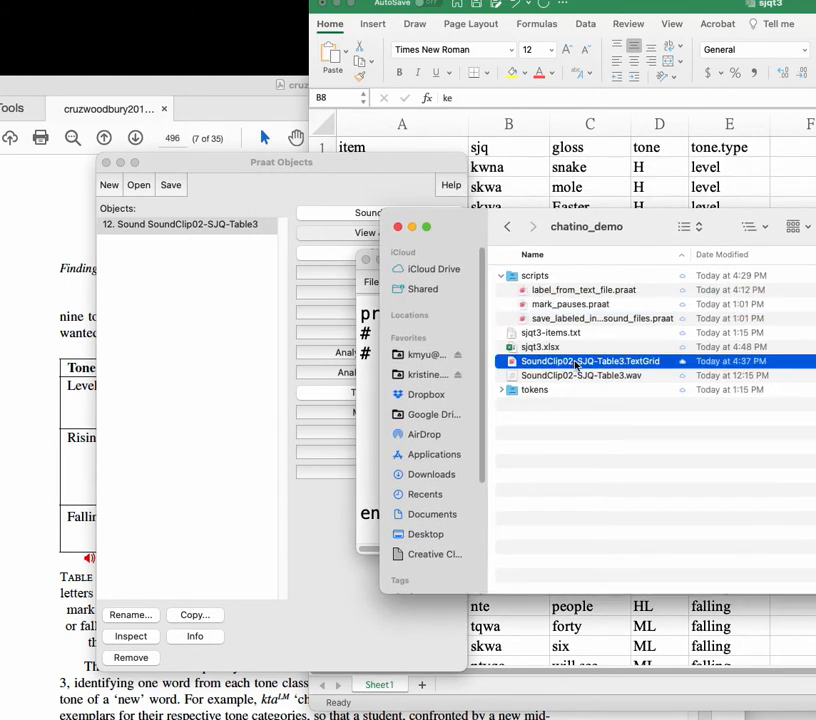
pyautogui.rightClick(576, 366)
pyautogui.click(603, 372)
pyautogui.click(585, 277)
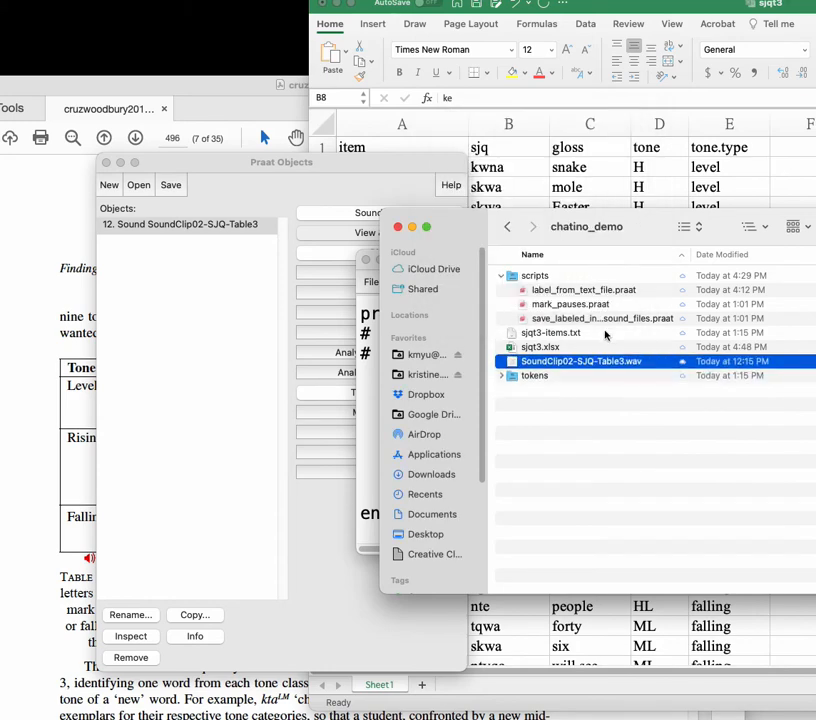
pyautogui.moveTo(471, 225); pyautogui.dragTo(422, 496)
# Step: Try to run the mark_pauses script on the Sound object with its default parameters, and cancel the parameter form
pyautogui.click(178, 226)
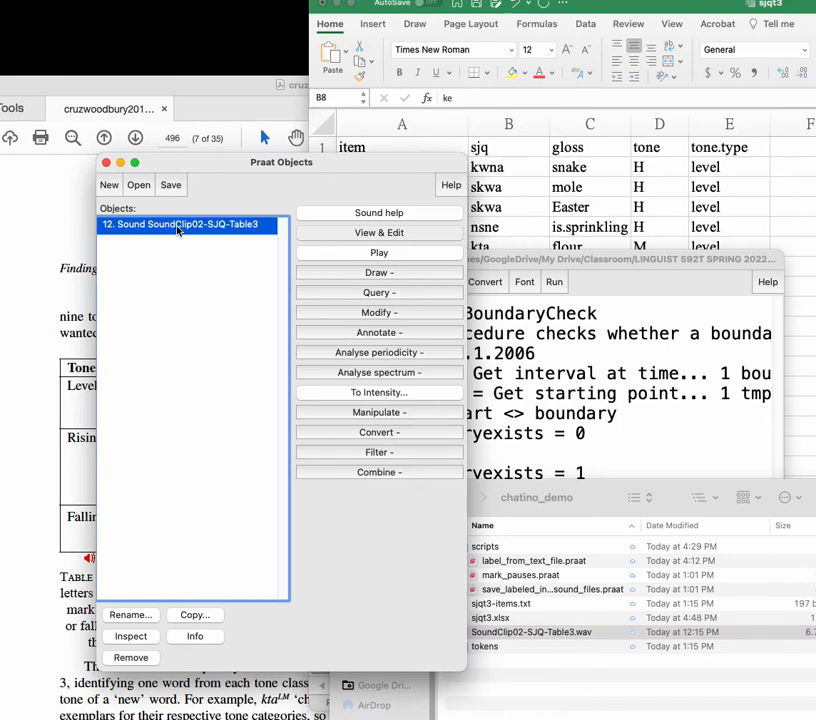
pyautogui.click(560, 259)
pyautogui.moveTo(560, 259); pyautogui.dragTo(560, 168)
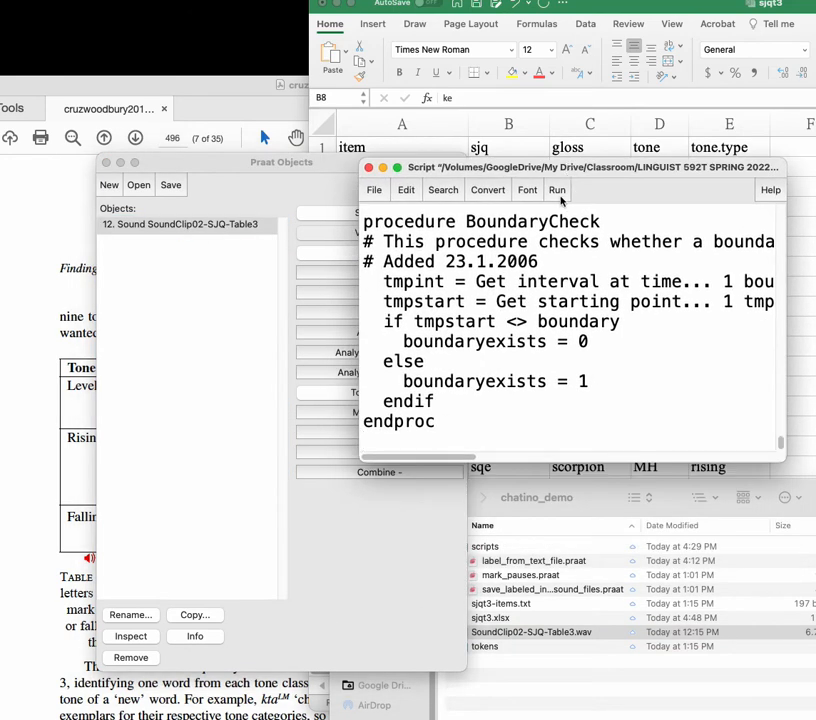
pyautogui.click(557, 190)
pyautogui.click(566, 208)
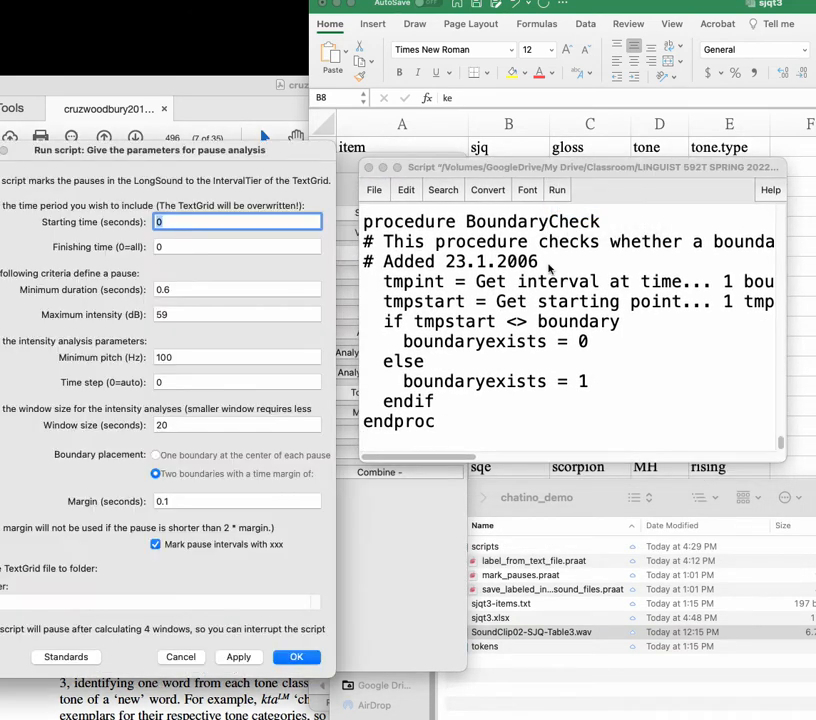
pyautogui.moveTo(230, 74); pyautogui.dragTo(513, 64)
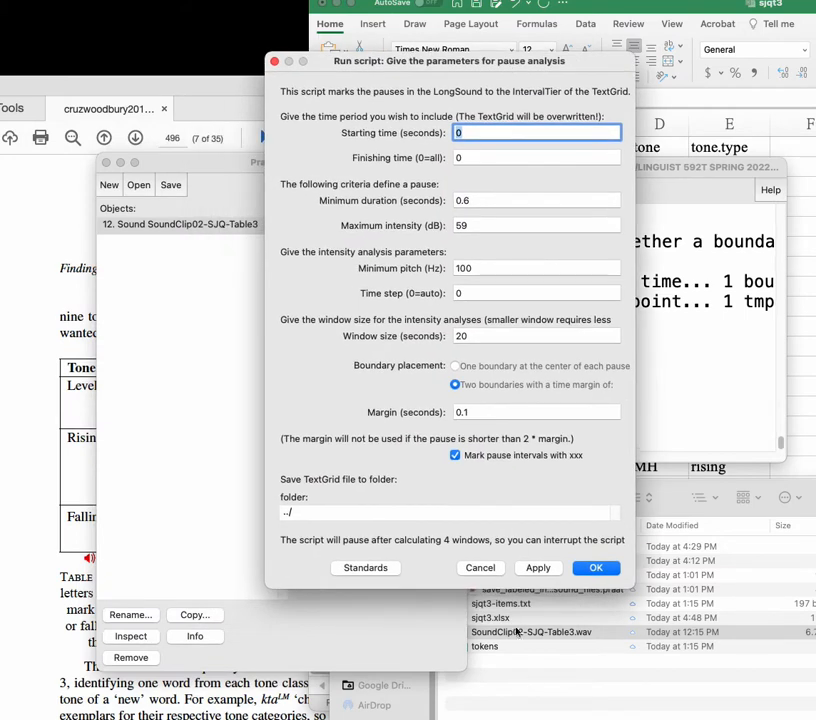
pyautogui.click(597, 568)
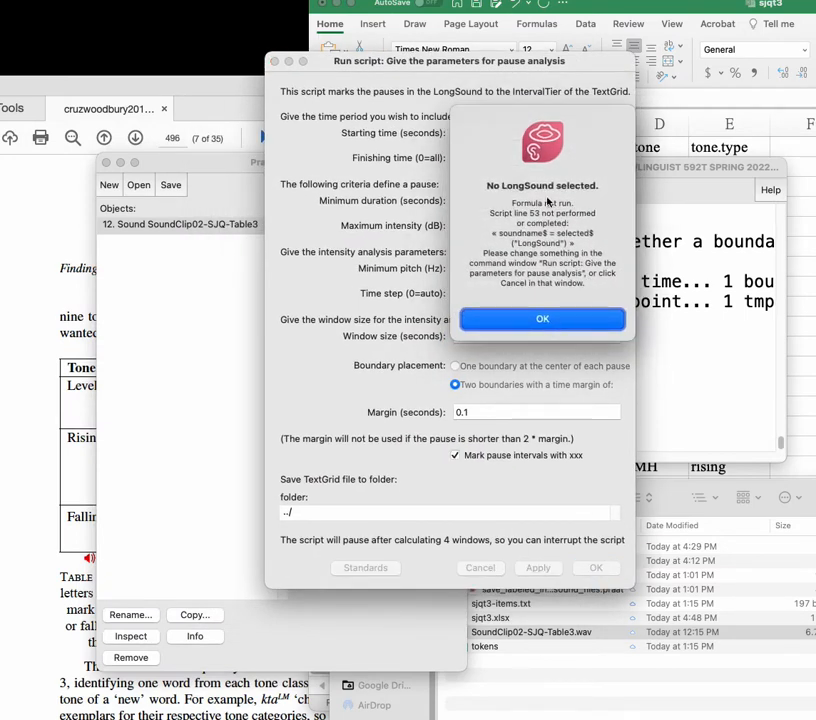
pyautogui.click(546, 320)
pyautogui.click(488, 571)
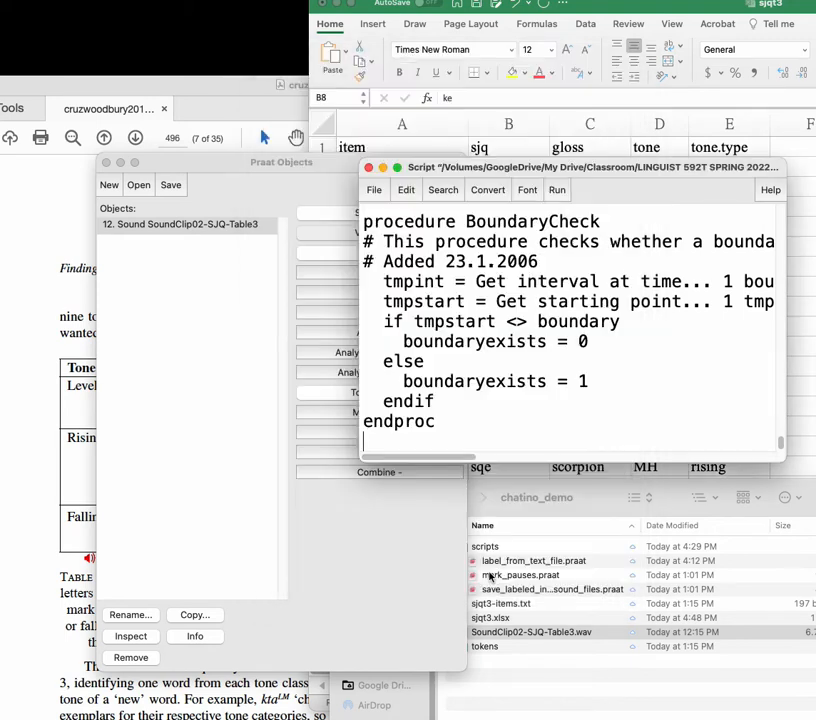
# Step: Open SoundClip02-SJQ-Table3.wav from the chatino_demo folder as a long sound file
pyautogui.click(235, 281)
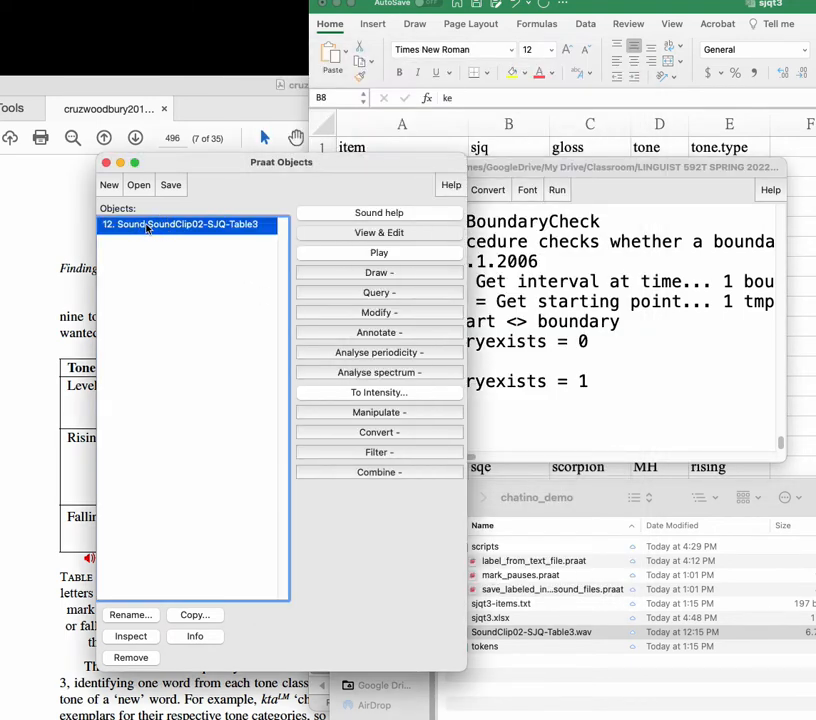
pyautogui.click(143, 187)
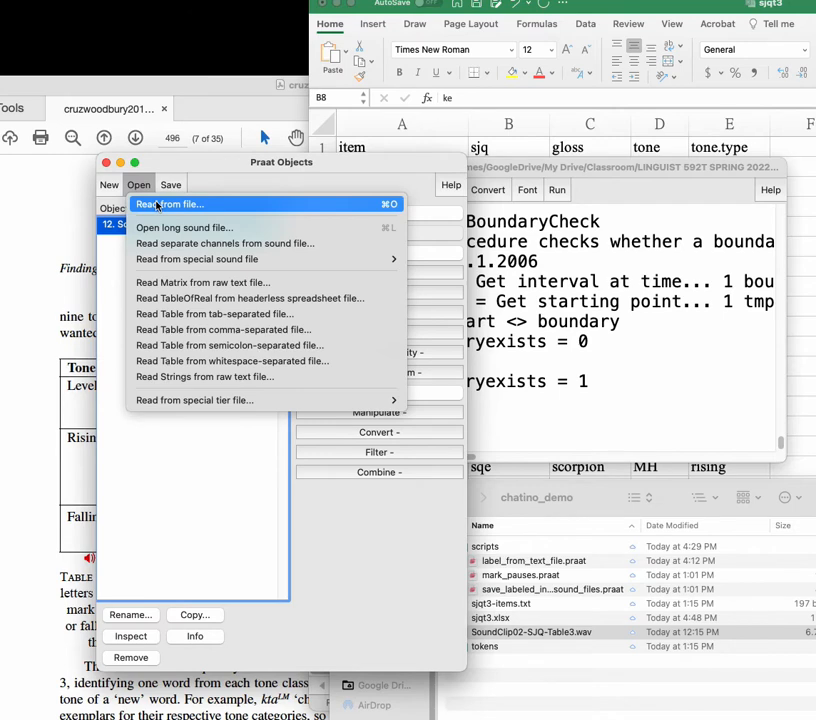
pyautogui.click(194, 462)
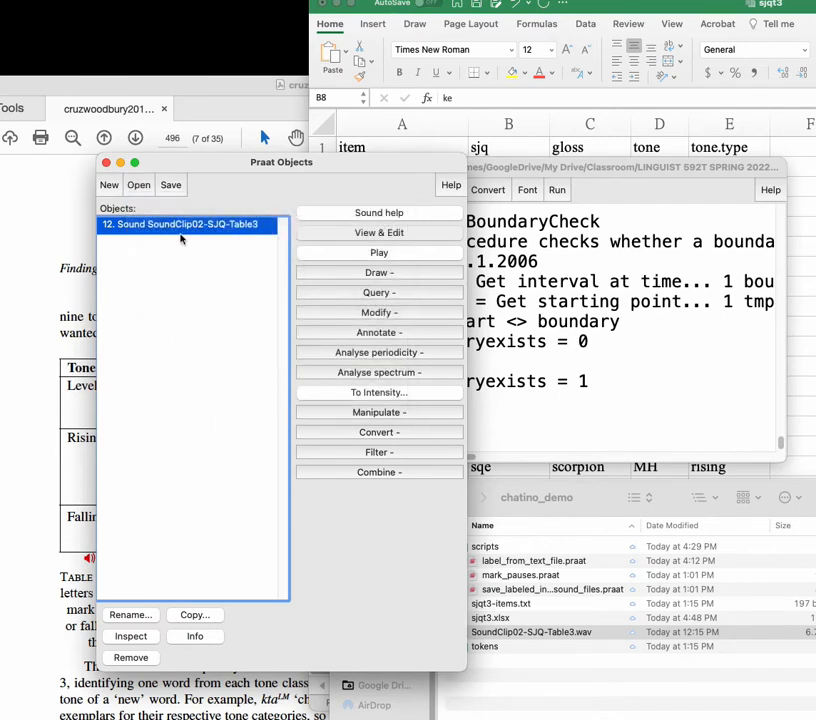
pyautogui.click(138, 185)
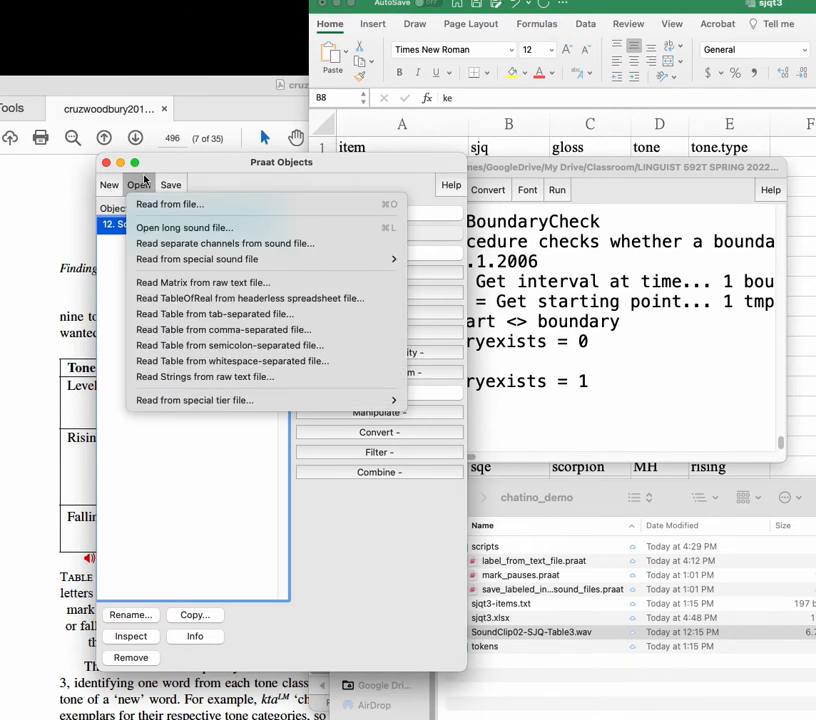
pyautogui.click(243, 229)
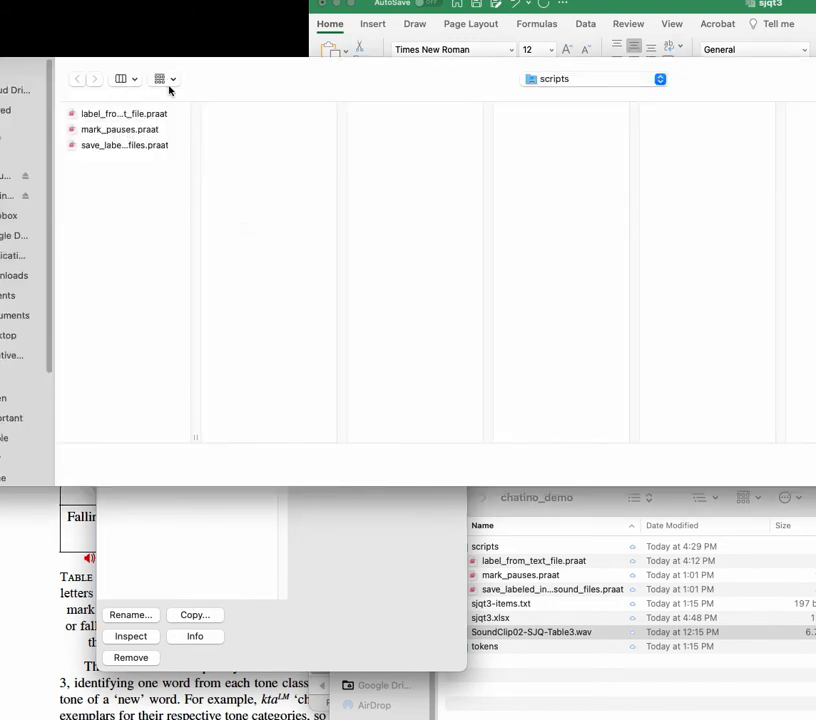
pyautogui.click(543, 78)
pyautogui.click(548, 97)
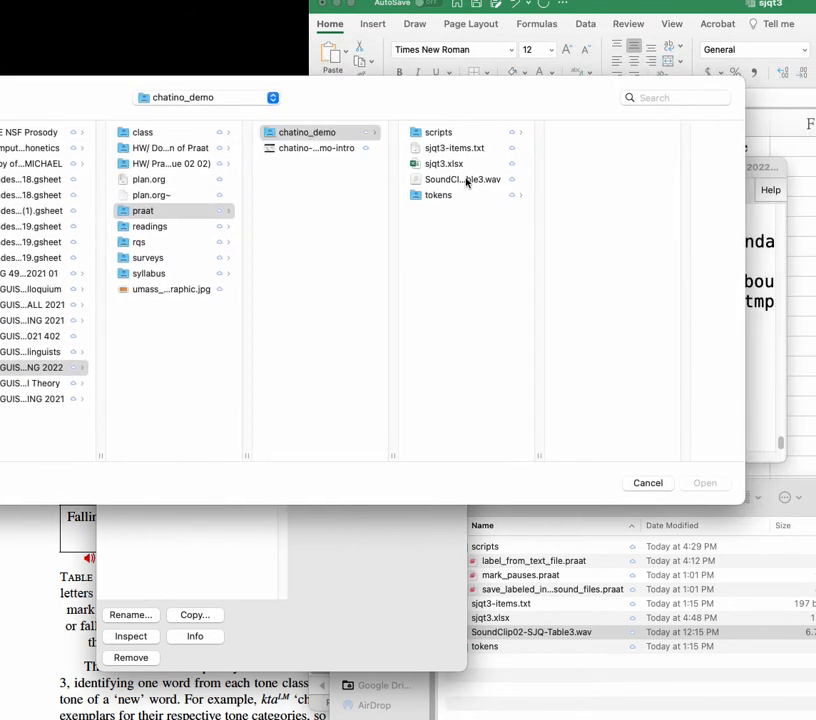
pyautogui.click(465, 179)
pyautogui.click(704, 483)
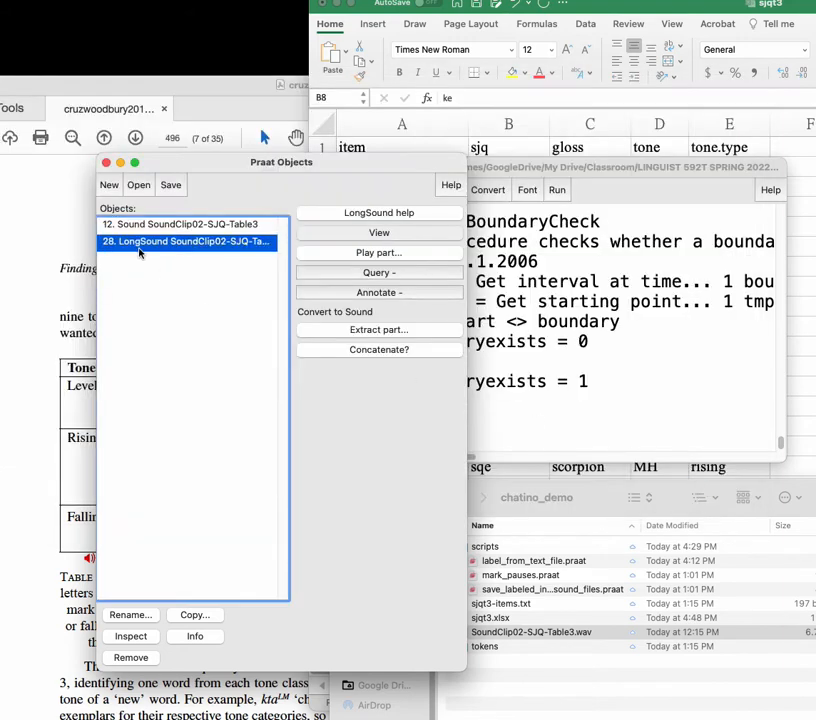
# Step: Read the manual page on the LongSound object type and close it
pyautogui.click(155, 226)
pyautogui.click(164, 226)
pyautogui.click(164, 240)
pyautogui.click(379, 212)
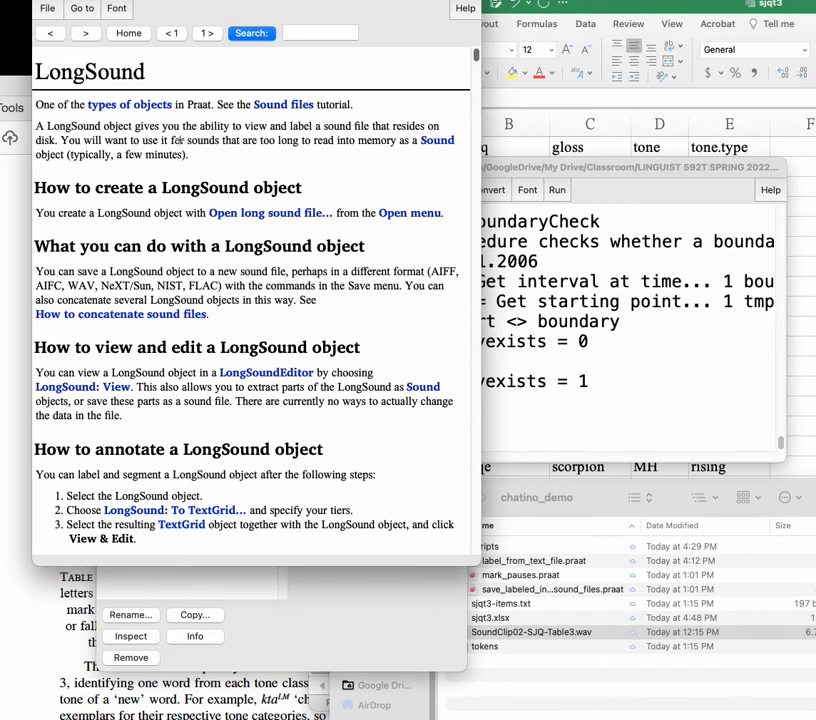
pyautogui.moveTo(178, 0); pyautogui.dragTo(257, 74)
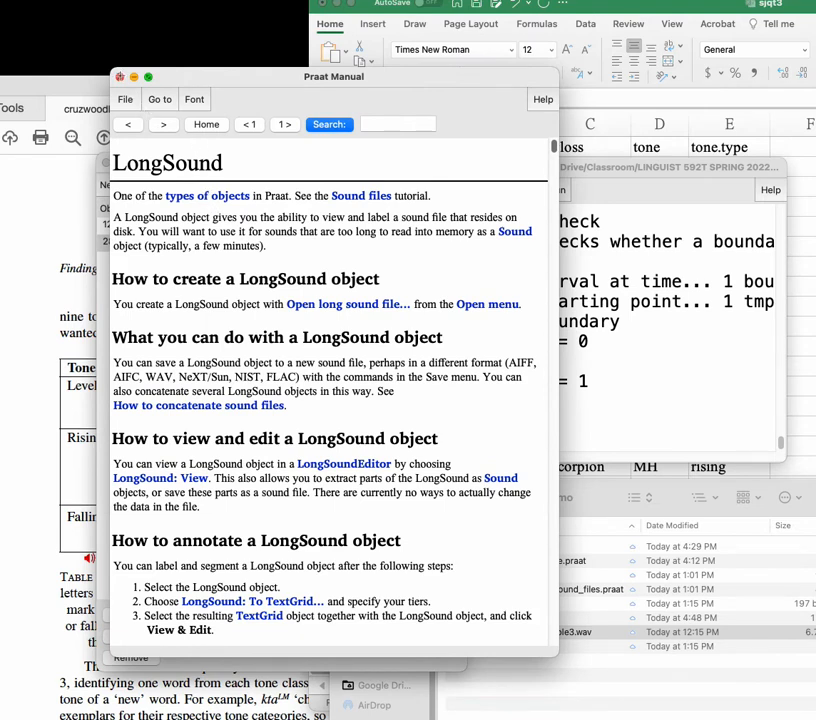
pyautogui.click(119, 76)
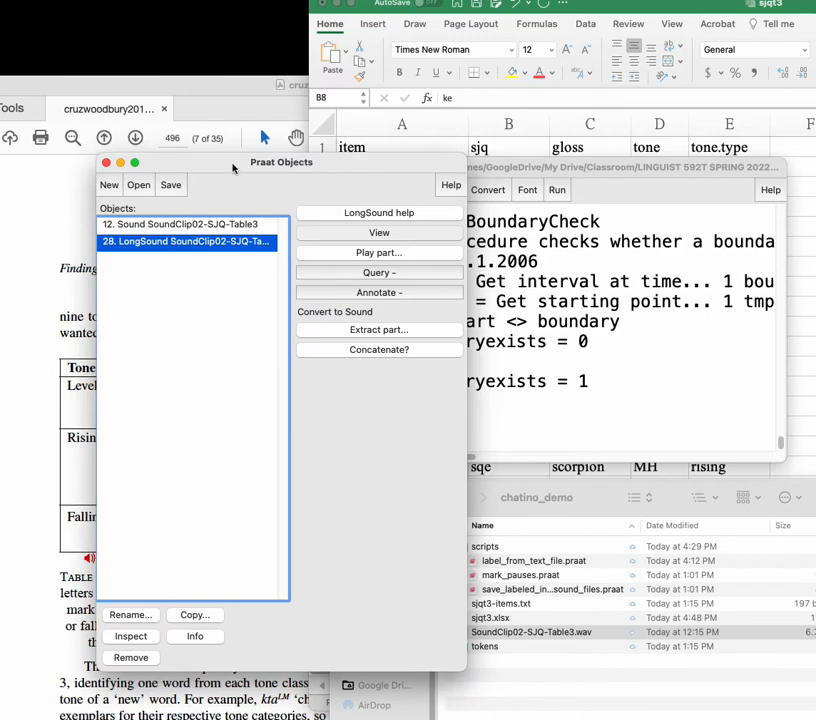
# Step: Run the mark_pauses script on the LongSound object with the default pause-analysis parameters, saving the TextGrid to ../
pyautogui.moveTo(233, 164); pyautogui.dragTo(175, 124)
pyautogui.click(540, 302)
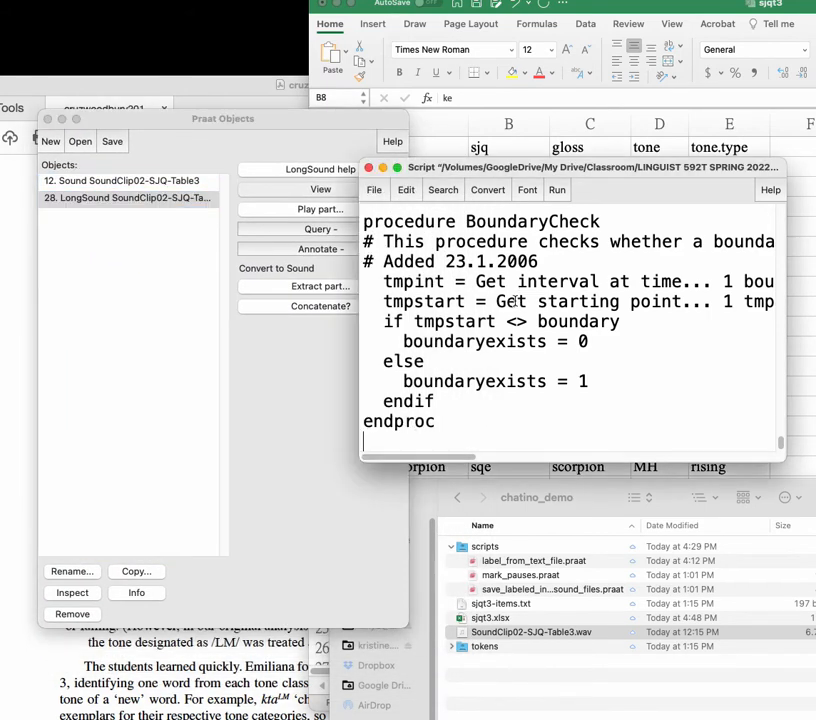
pyautogui.click(557, 190)
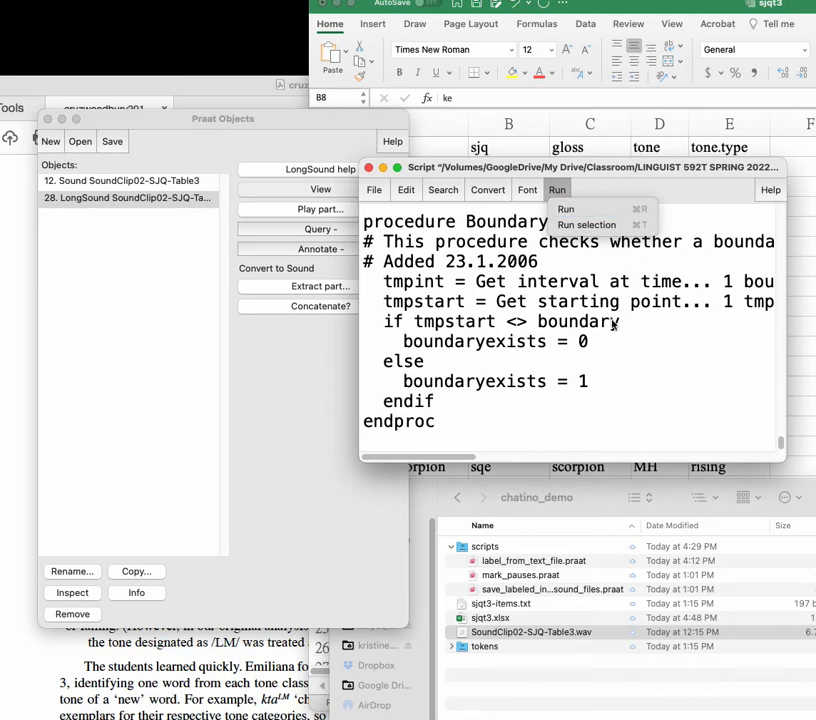
pyautogui.click(644, 211)
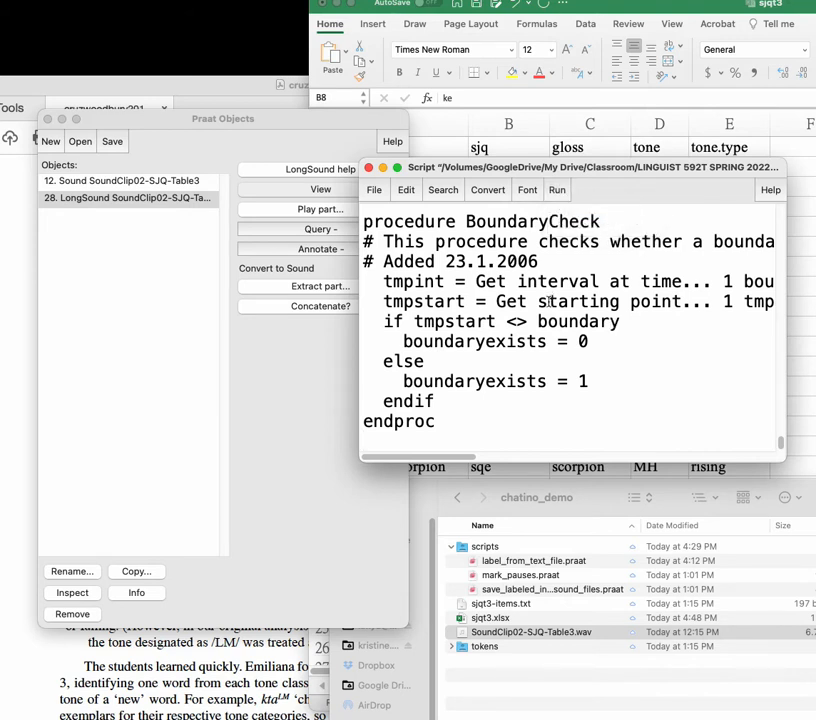
pyautogui.write('®')
pyautogui.press('BackSpace')
pyautogui.press('super+r')
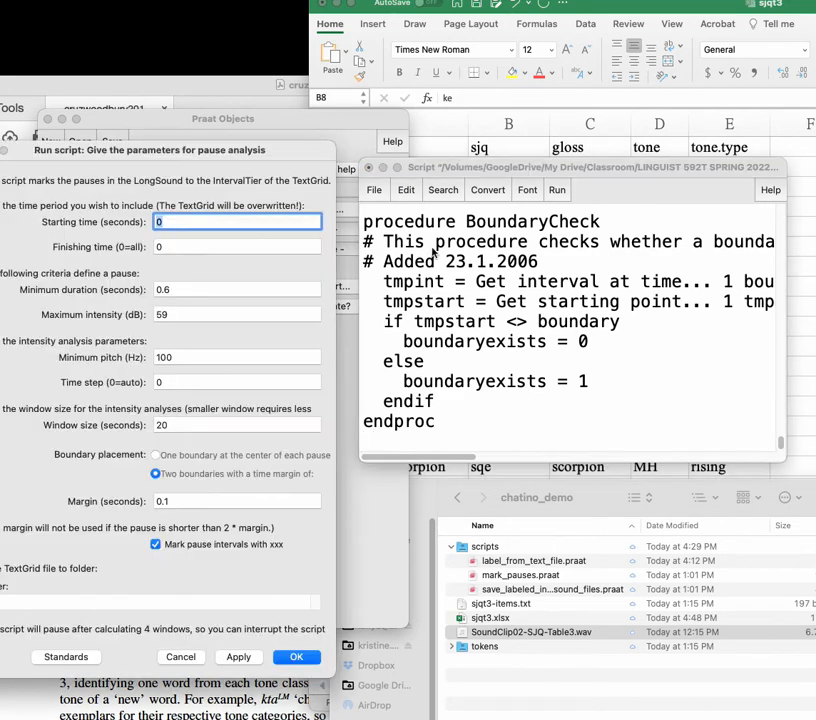
pyautogui.moveTo(222, 149); pyautogui.dragTo(590, 54)
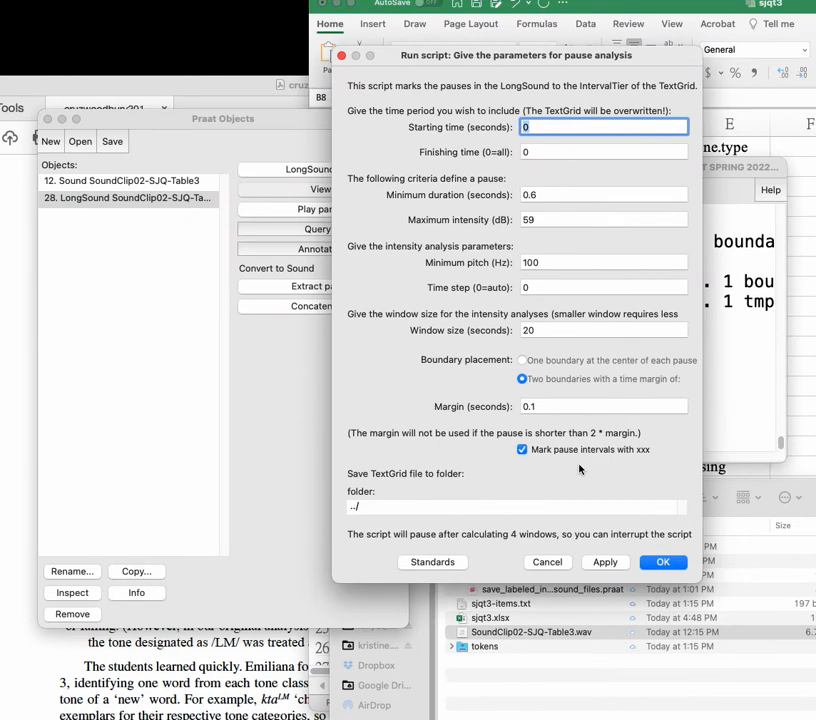
pyautogui.click(663, 563)
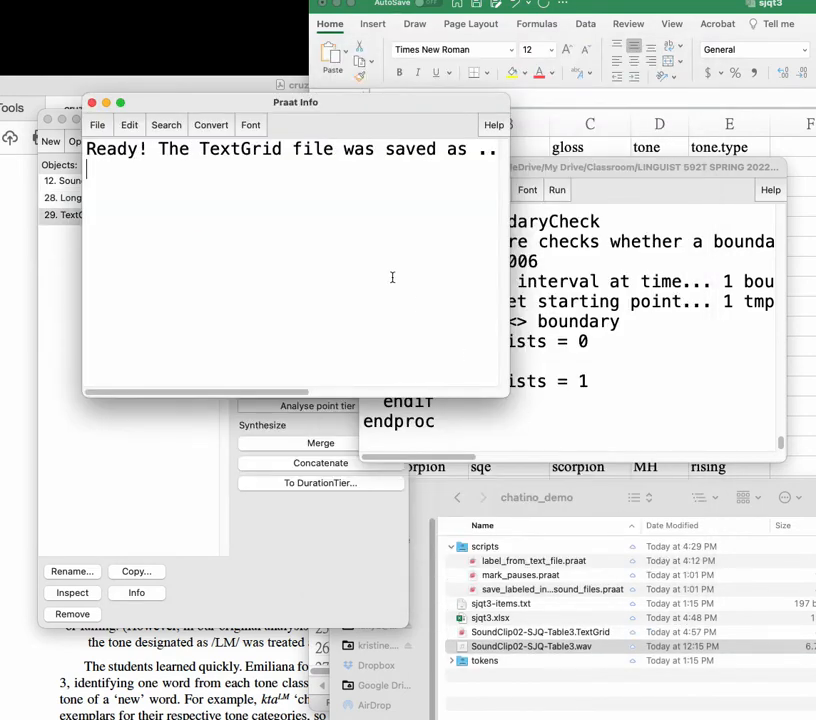
# Step: Check the new SoundClip02-SJQ-Table3 TextGrid in the objects list and in the chatino_demo folder
pyautogui.click(60, 288)
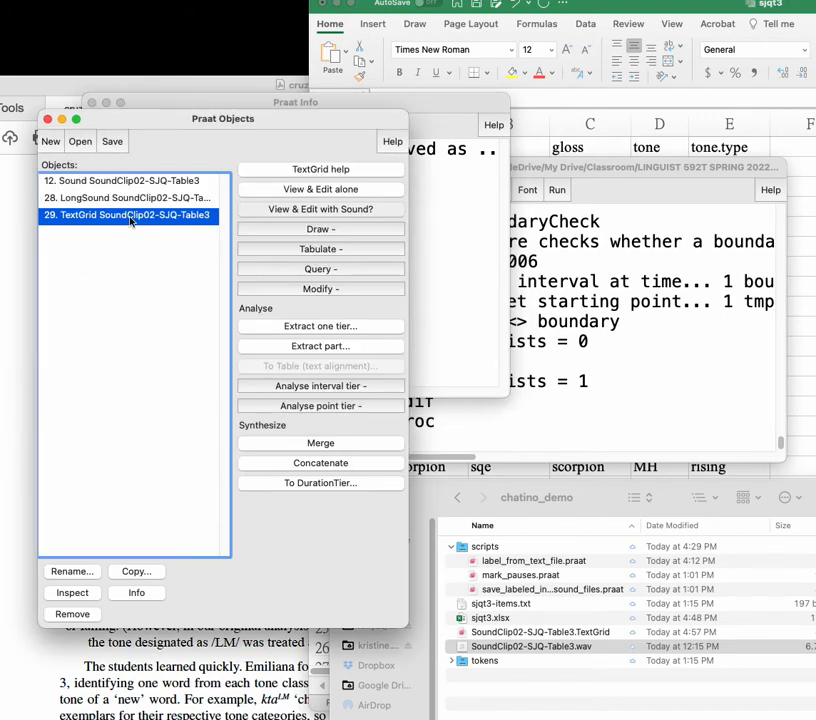
pyautogui.click(593, 507)
pyautogui.moveTo(593, 507); pyautogui.dragTo(522, 268)
pyautogui.click(505, 394)
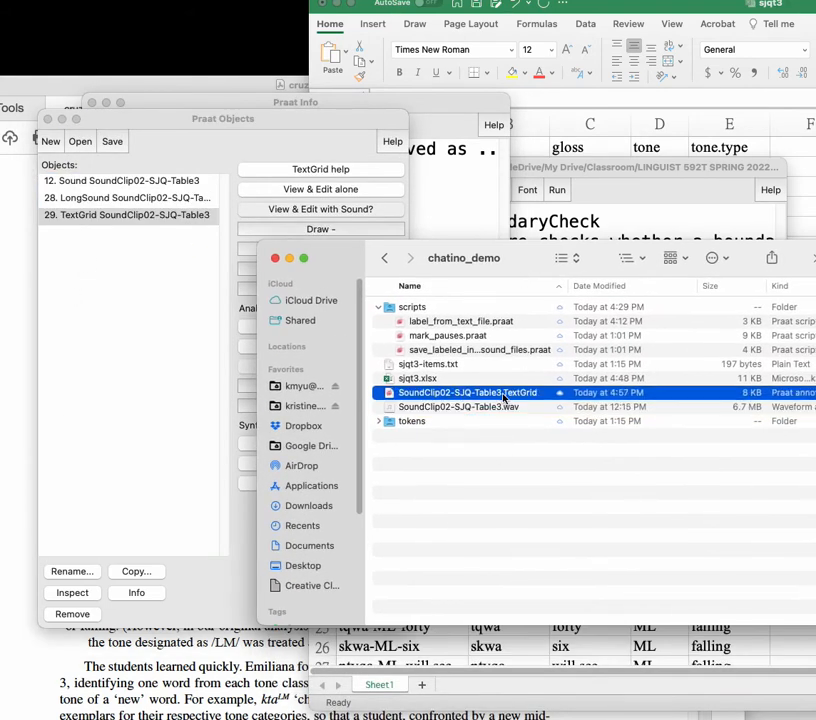
pyautogui.press('Down')
pyautogui.click(492, 397)
pyautogui.moveTo(528, 260); pyautogui.dragTo(505, 470)
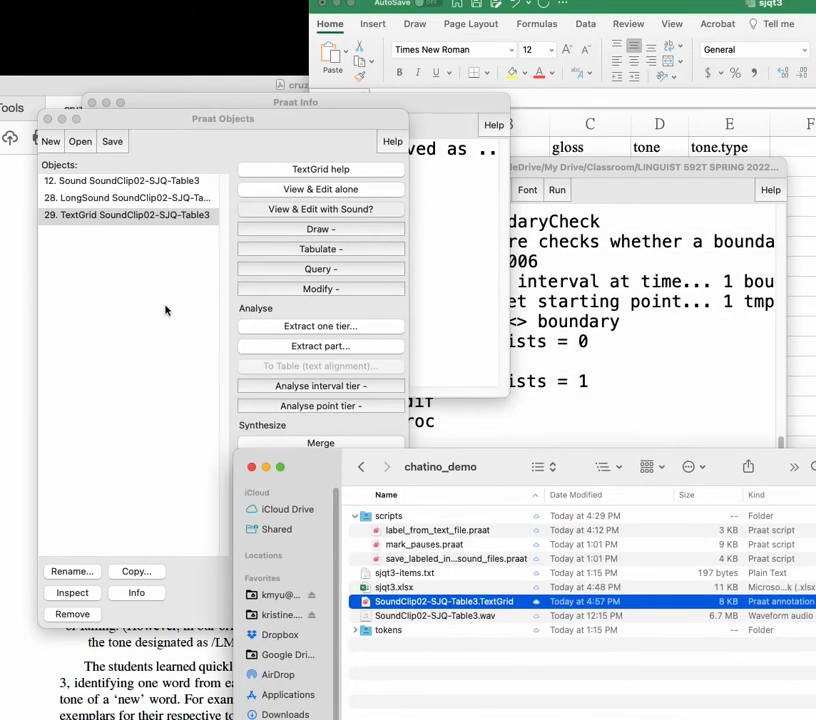
# Step: Open the LongSound and the new TextGrid together for viewing and editing
pyautogui.click(130, 216)
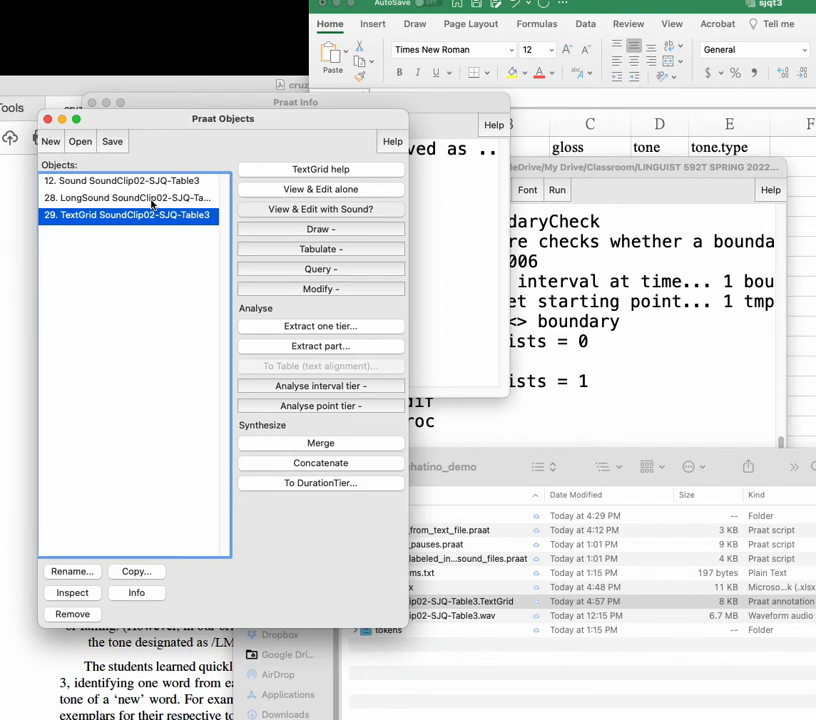
pyautogui.keyDown('shift'); pyautogui.click(152, 199); pyautogui.keyUp('shift')
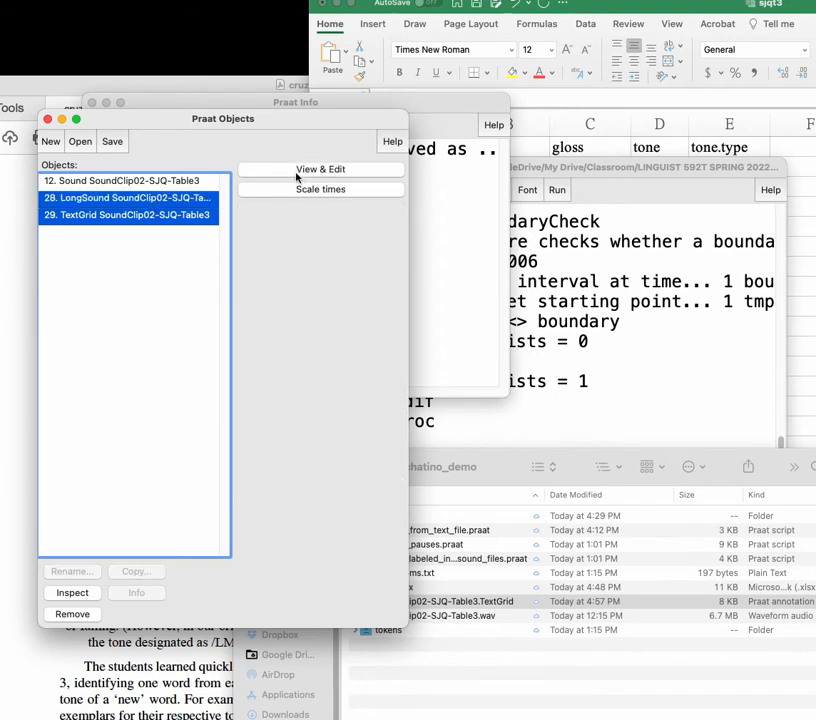
pyautogui.click(323, 173)
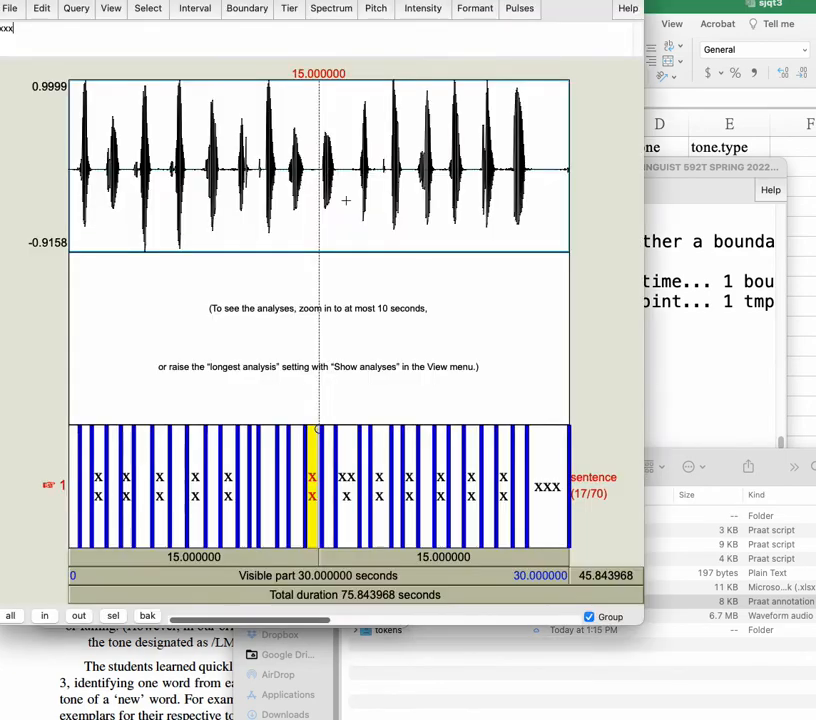
pyautogui.moveTo(209, 0); pyautogui.dragTo(339, 54)
# Step: Select the first xxx interval, zoom to it and zoom out to show the first few words with their spectrogram
pyautogui.click(239, 560)
pyautogui.click(203, 560)
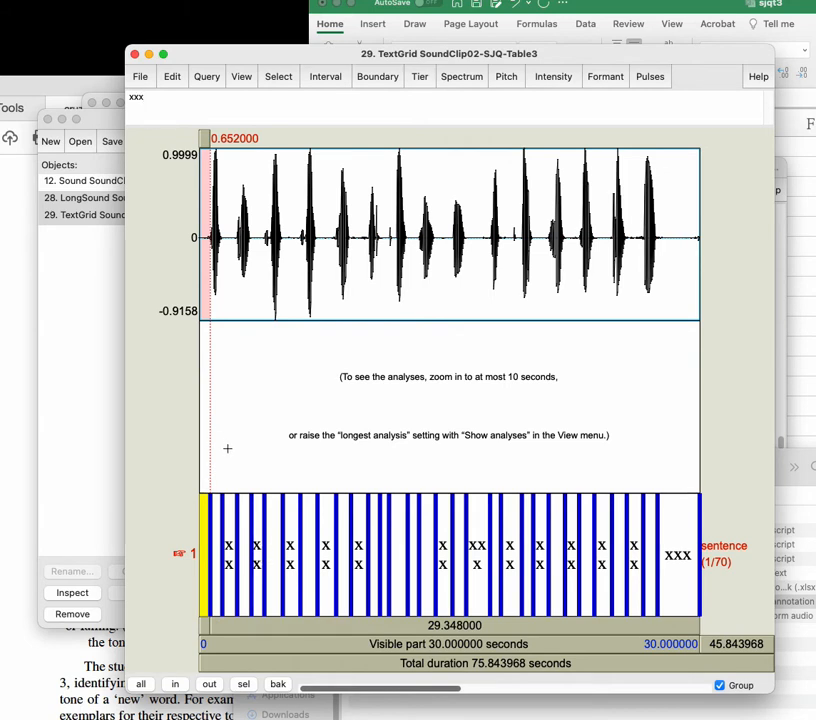
pyautogui.press('super+n')
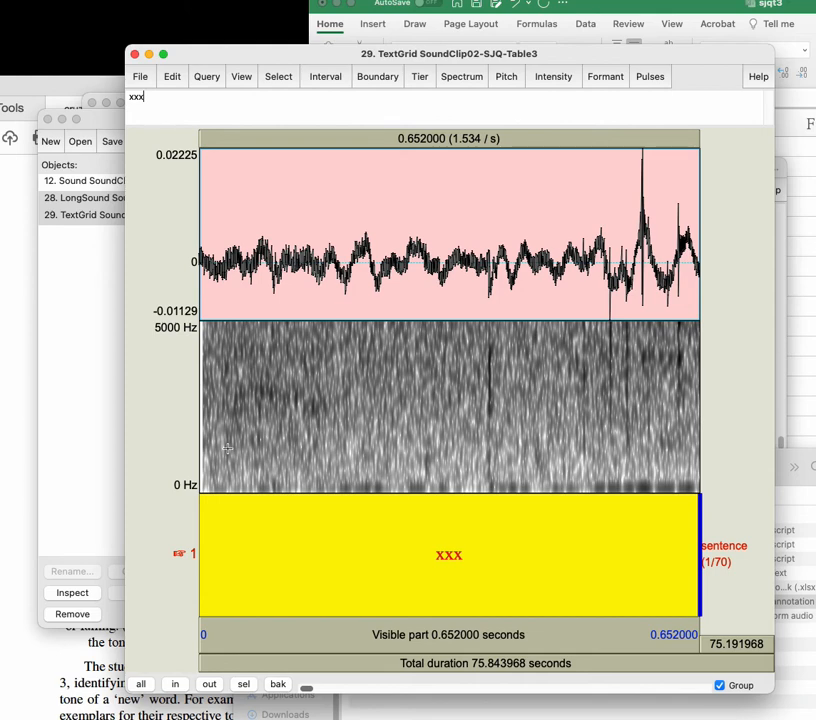
pyautogui.write('ø')
pyautogui.press('BackSpace')
pyautogui.press('super+o')
pyautogui.press('super+o')
pyautogui.press('super+o')
pyautogui.press('super+o')
pyautogui.press('super+o')
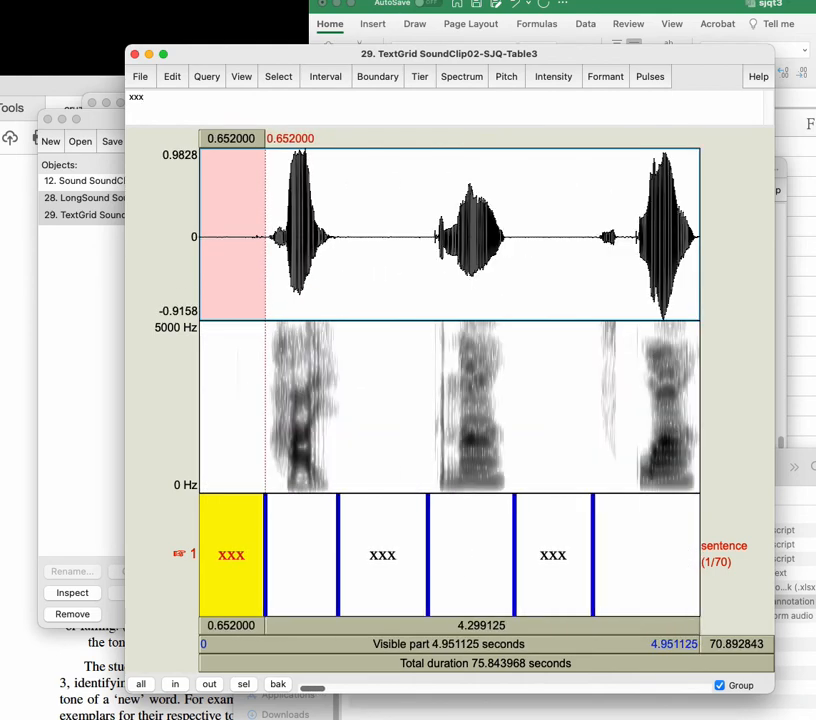
# Step: Step through the first intervals of the sentence tier and play them to check the automatic boundaries
pyautogui.hotkey('alt', 'Right')
pyautogui.hotkey('alt', 'Left')
pyautogui.press('Tab')
pyautogui.hotkey('alt', 'Right')
pyautogui.press('Tab')
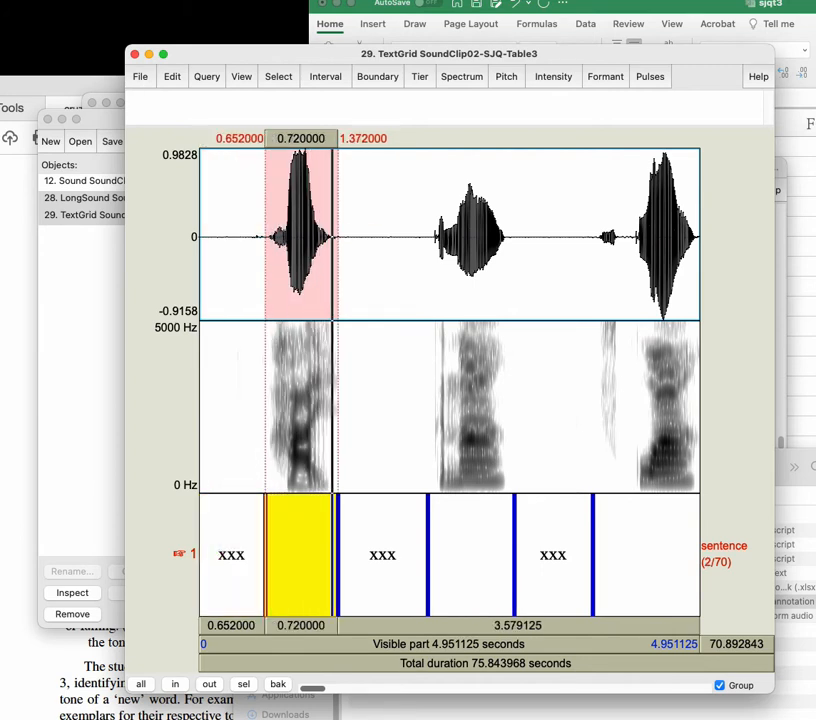
pyautogui.hotkey('alt', 'Right')
pyautogui.press('Tab')
pyautogui.hotkey('alt', 'Right')
pyautogui.press('Tab')
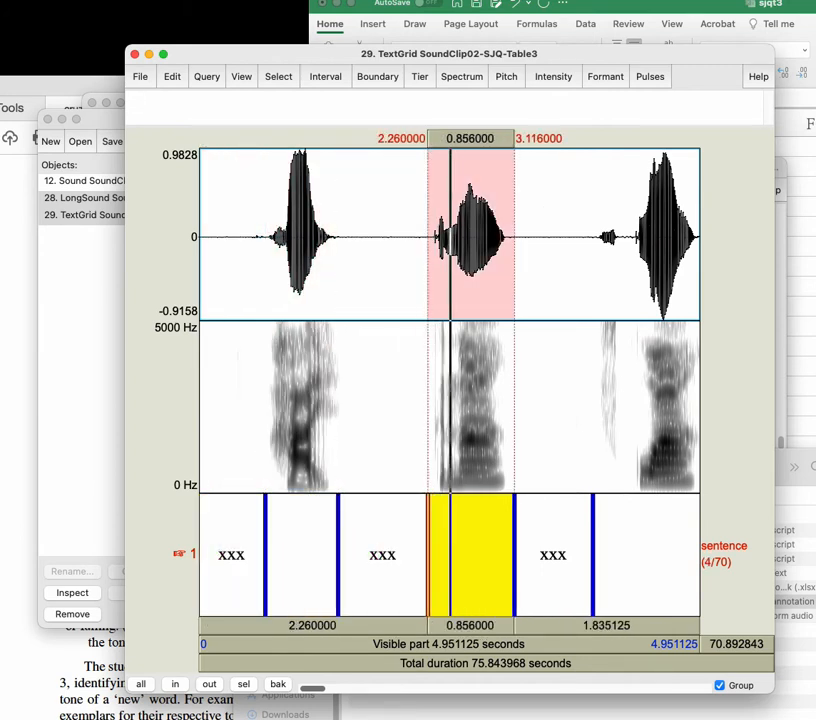
# Step: Step forward and back through intervals 4 to 8 of the sentence tier and examine their automatic boundaries against the waveform
pyautogui.hotkey('alt', 'Right')
pyautogui.press('Tab')
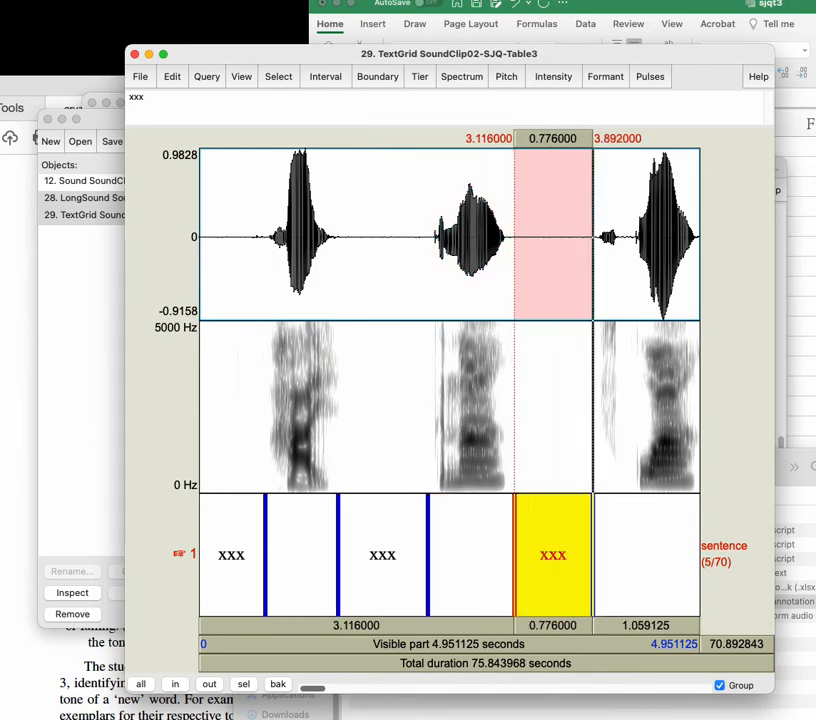
pyautogui.hotkey('alt', 'Right')
pyautogui.hotkey('alt', 'Right')
pyautogui.hotkey('alt', 'Right')
pyautogui.hotkey('alt', 'Left')
pyautogui.hotkey('alt', 'Right')
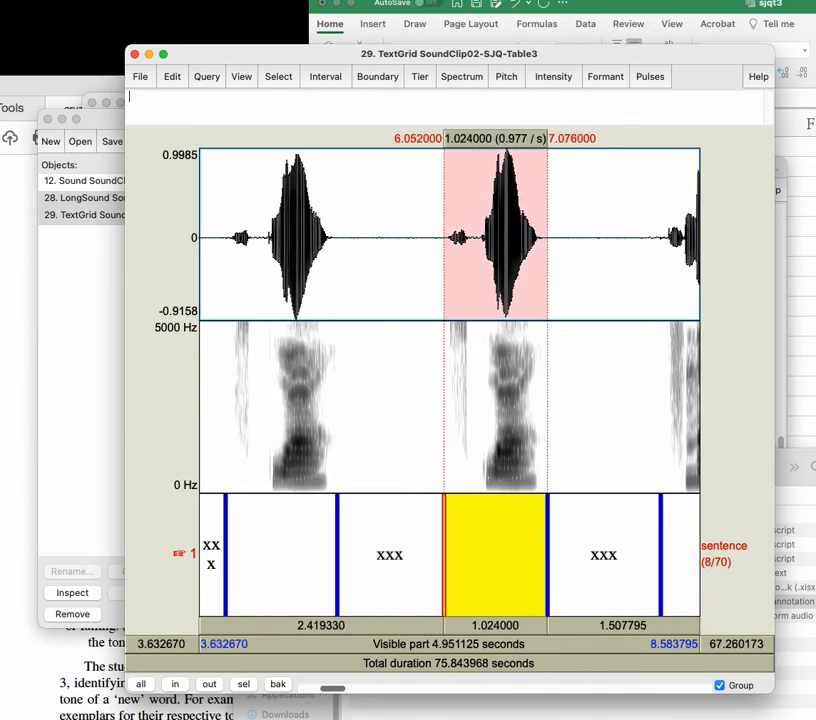
pyautogui.hotkey('alt', 'Right')
pyautogui.hotkey('alt', 'Left')
pyautogui.hotkey('alt', 'Left')
pyautogui.hotkey('alt', 'Left')
pyautogui.hotkey('alt', 'Left')
pyautogui.hotkey('alt', 'Left')
pyautogui.hotkey('alt', 'Left')
pyautogui.hotkey('alt', 'Left')
pyautogui.hotkey('alt', 'Left')
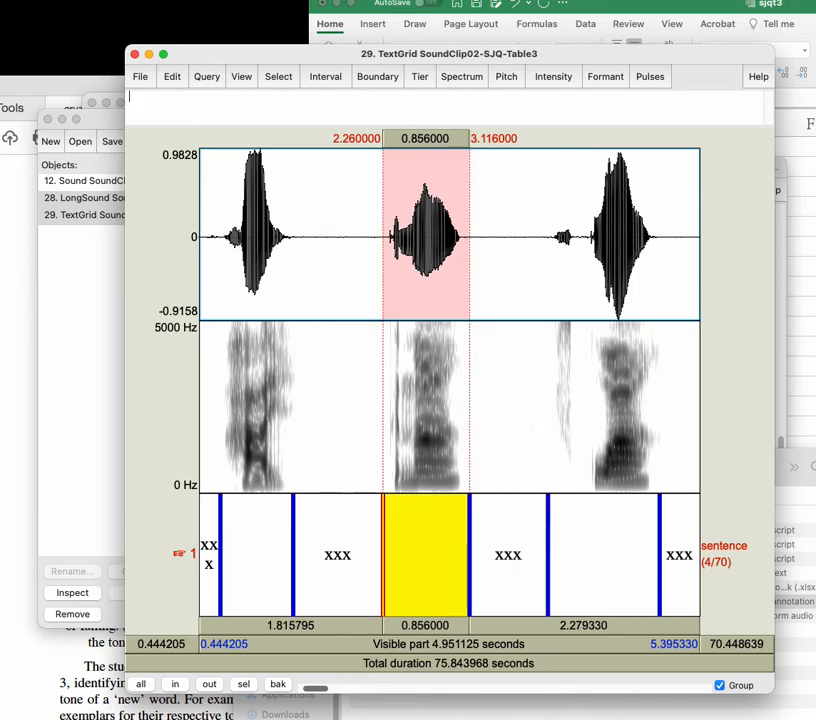
pyautogui.hotkey('alt', 'Right')
pyautogui.hotkey('alt', 'Right')
pyautogui.hotkey('alt', 'Right')
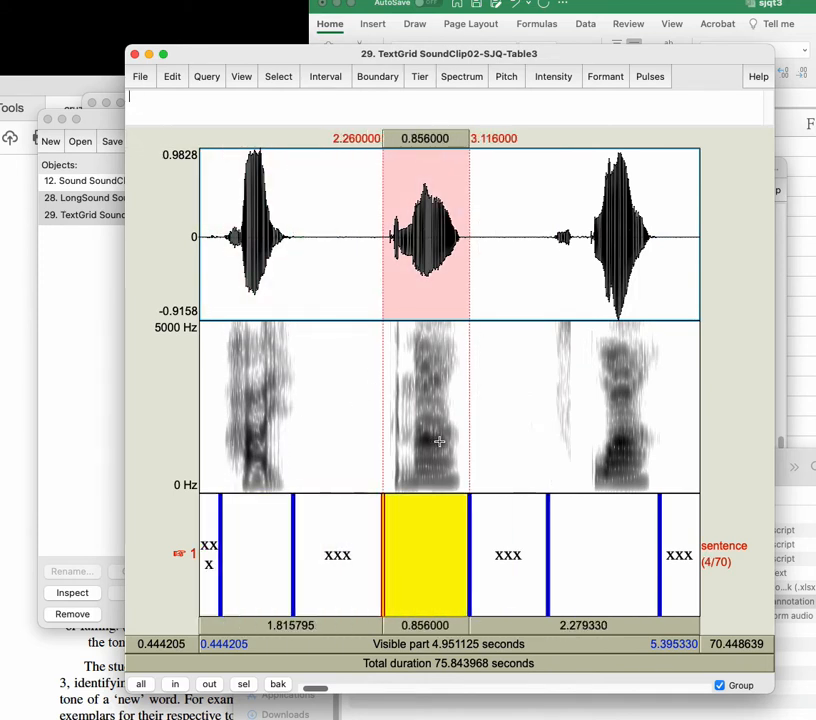
# Step: Select the sixth interval, around the third word, and zoom in on it with parts of the neighbouring xxx intervals in view
pyautogui.click(592, 531)
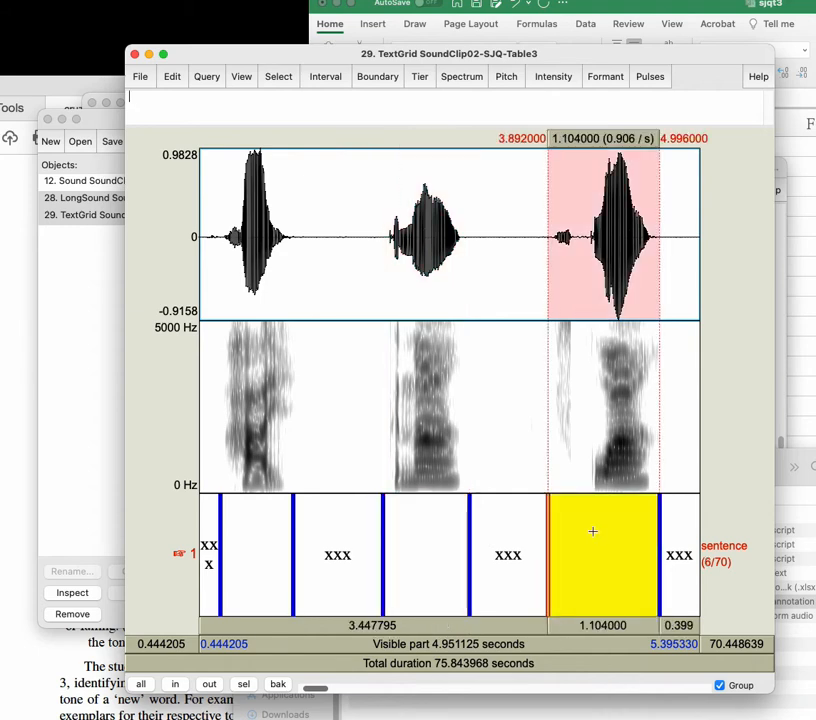
pyautogui.press('super+n')
pyautogui.write('ø')
pyautogui.press('BackSpace')
pyautogui.press('super+o')
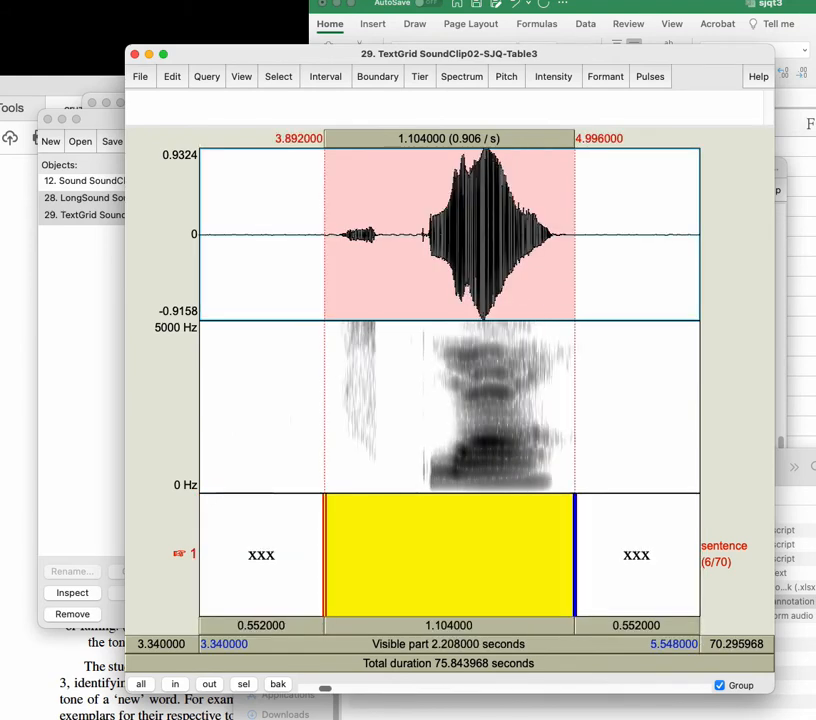
pyautogui.hotkey('alt', 'Right')
pyautogui.hotkey('alt', 'Left')
# Step: Try placing the sixth interval's start boundary after the faint initial noise, and select that noise from about 3.97 to 4.15 s
pyautogui.moveTo(324, 510); pyautogui.dragTo(385, 519)
pyautogui.moveTo(342, 364); pyautogui.dragTo(381, 378)
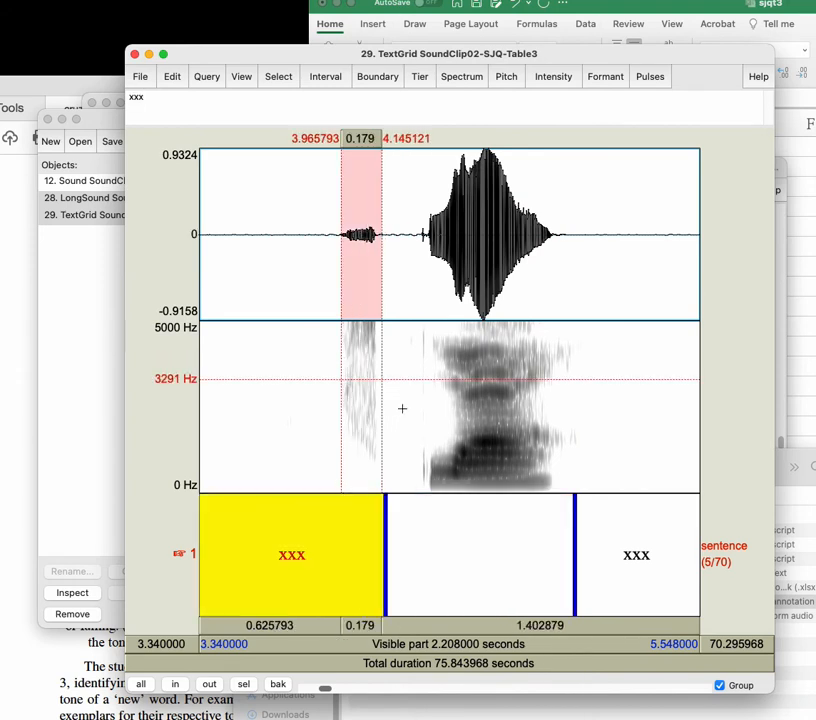
pyautogui.click(461, 549)
pyautogui.press('Tab')
# Step: Adjust the sixth interval to start just before the faint noise at about 3.93 s and end after the word at about 5.05 s
pyautogui.moveTo(385, 538); pyautogui.dragTo(336, 520)
pyautogui.click(375, 538)
pyautogui.click(450, 529)
pyautogui.moveTo(576, 536)
pyautogui.mouseDown()
pyautogui.moveTo(605, 539)
pyautogui.moveTo(588, 535)
pyautogui.mouseUp()
pyautogui.click(494, 549)
pyautogui.moveTo(334, 531)
pyautogui.mouseDown()
pyautogui.moveTo(322, 528)
pyautogui.moveTo(333, 532)
pyautogui.mouseUp()
pyautogui.click(399, 546)
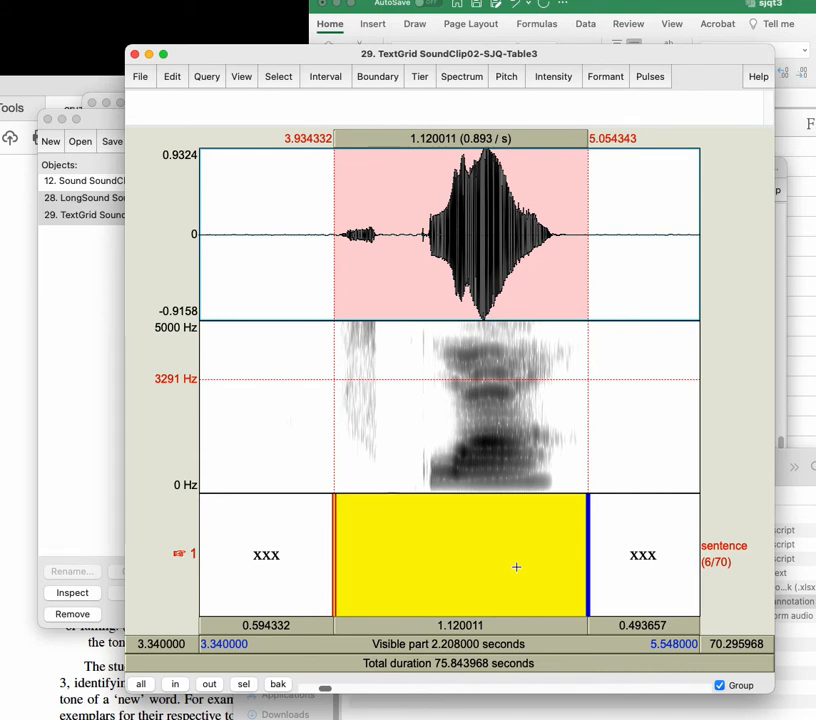
# Step: Try the sixth interval's start boundary much earlier at about 3.43 s, and return it to about 3.94 s
pyautogui.moveTo(334, 536); pyautogui.dragTo(224, 538)
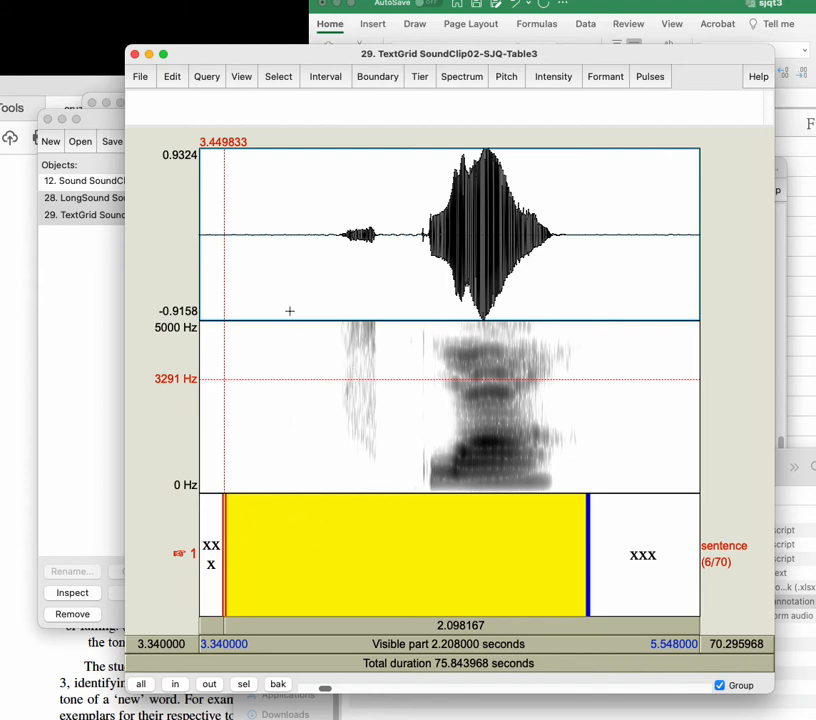
pyautogui.moveTo(224, 534)
pyautogui.mouseDown()
pyautogui.moveTo(260, 536)
pyautogui.moveTo(219, 541)
pyautogui.mouseUp()
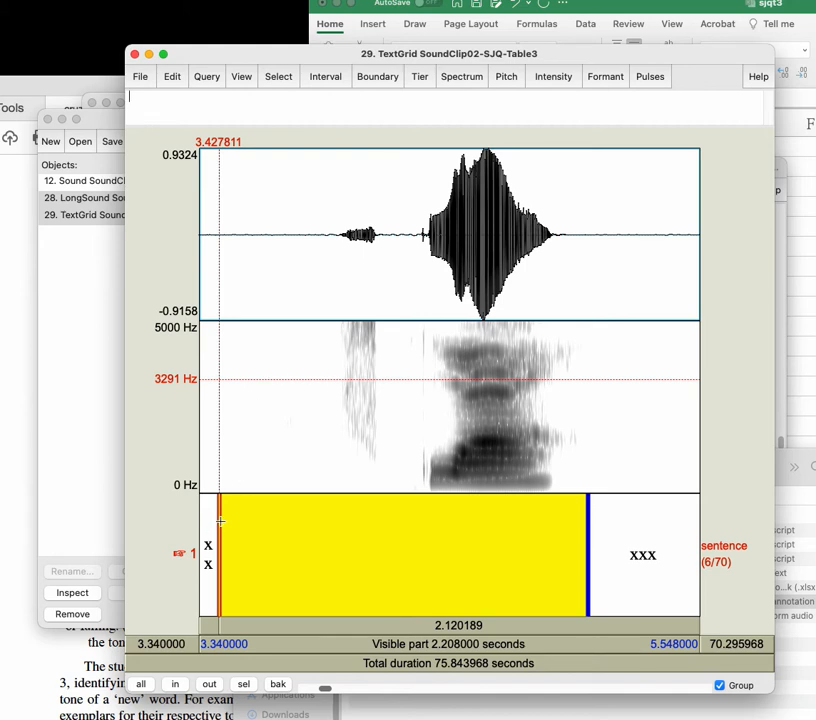
pyautogui.moveTo(220, 520); pyautogui.dragTo(335, 528)
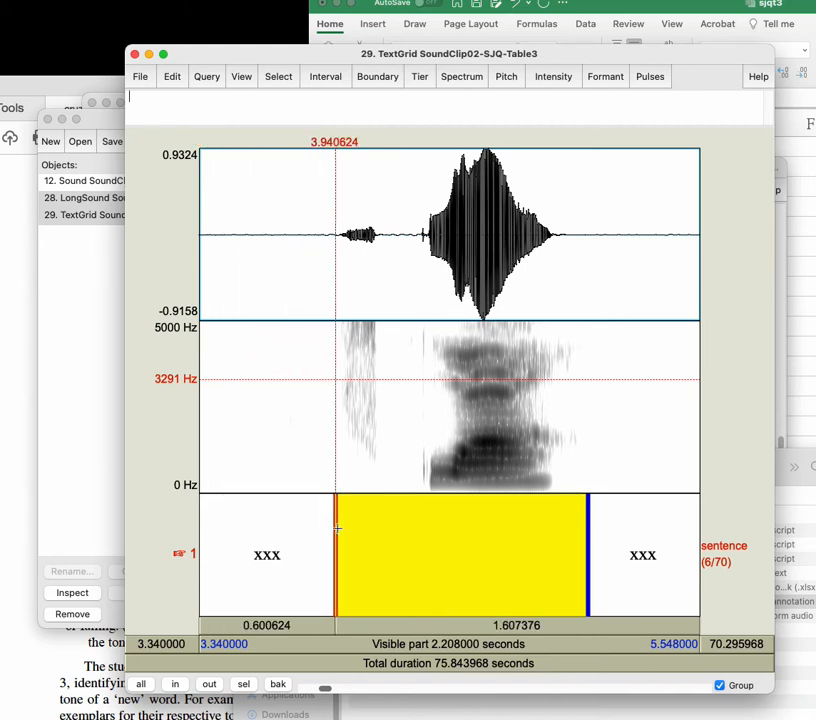
pyautogui.click(465, 540)
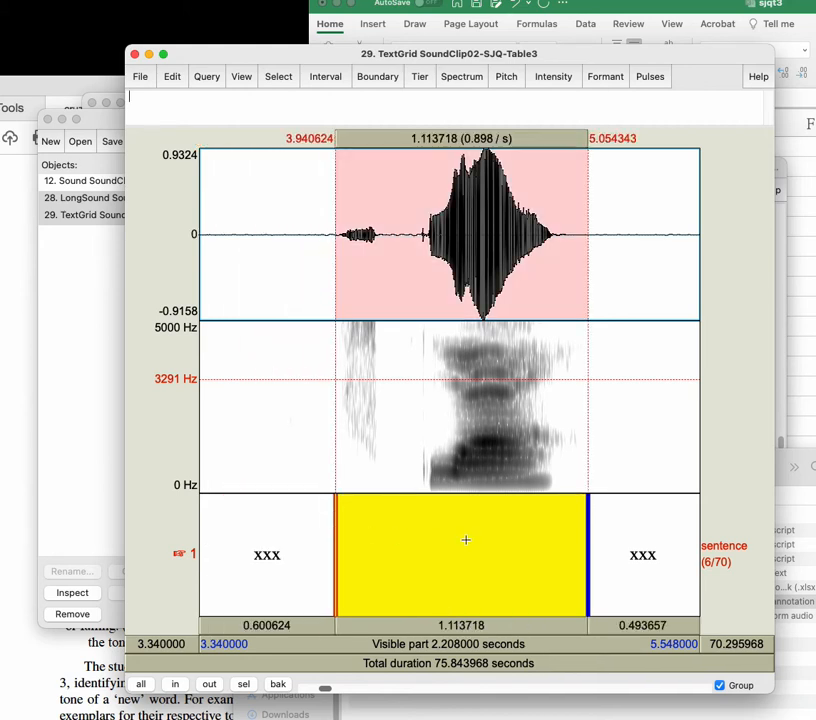
# Step: Raise the spectrogram's dynamic range and apply it to bring out the faint noise in the visible word
pyautogui.click(468, 80)
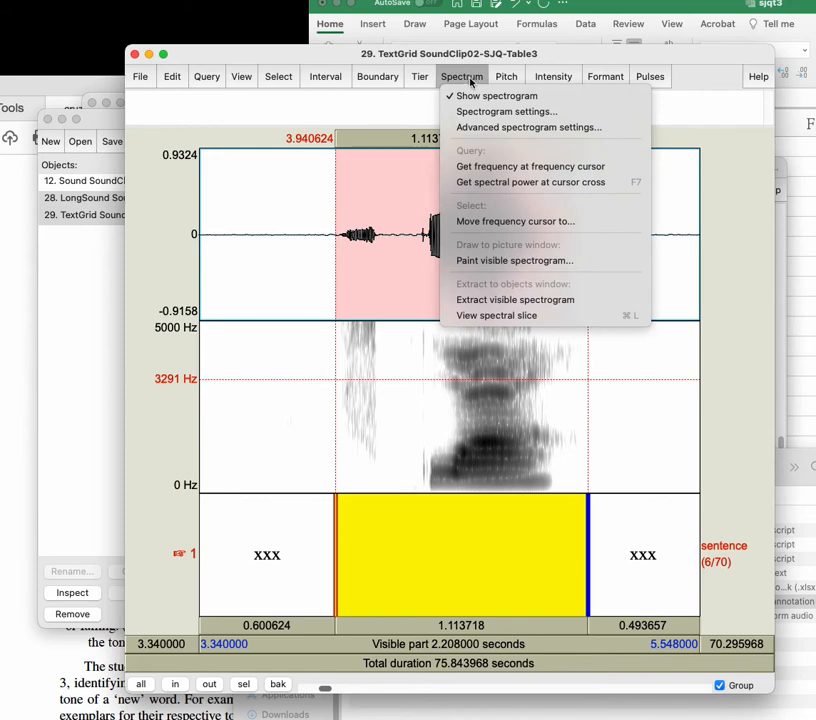
pyautogui.click(475, 111)
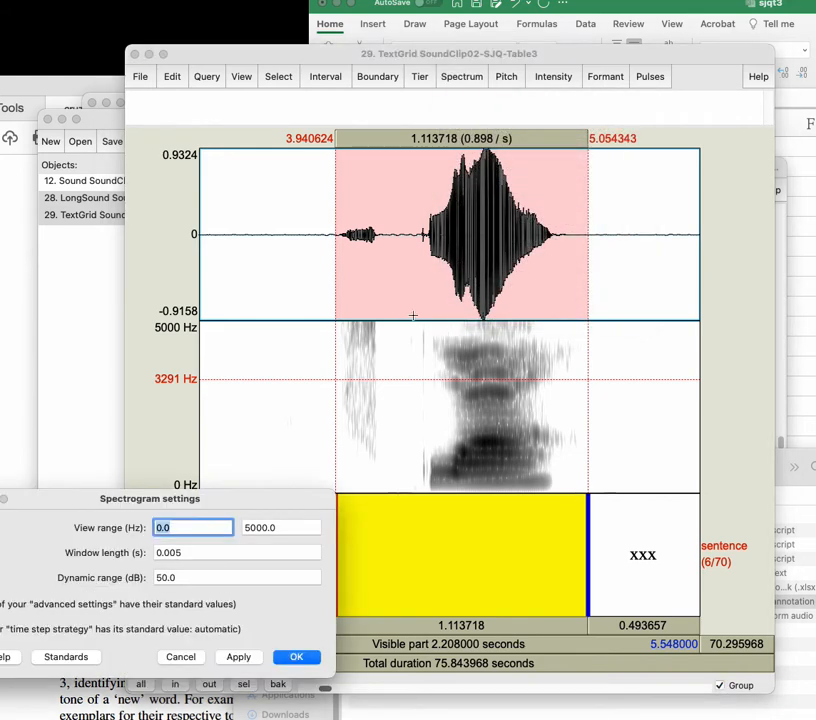
pyautogui.moveTo(246, 493); pyautogui.dragTo(520, 252)
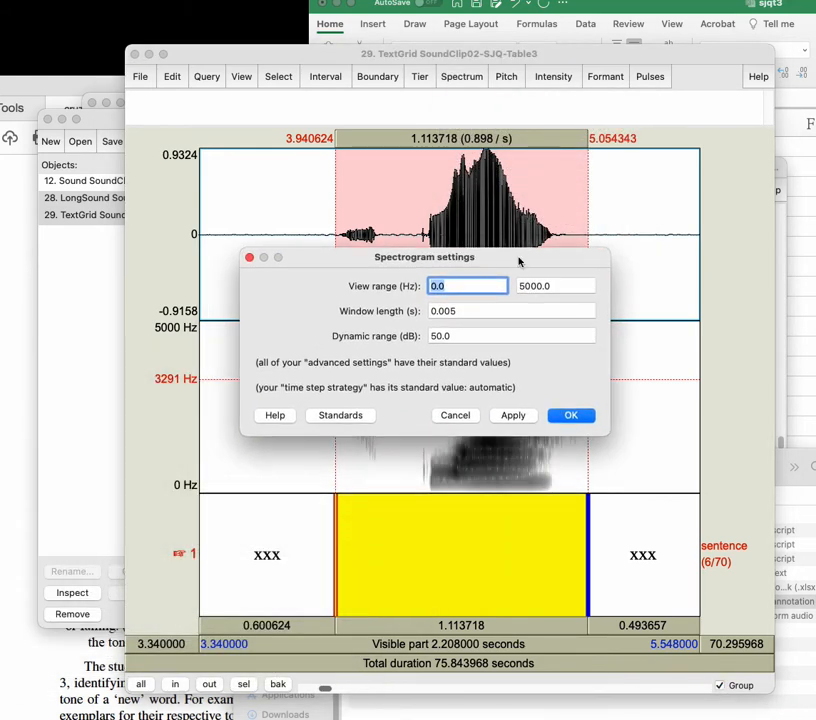
pyautogui.click(451, 336)
pyautogui.doubleClick(451, 336)
pyautogui.moveTo(373, 264); pyautogui.dragTo(364, 130)
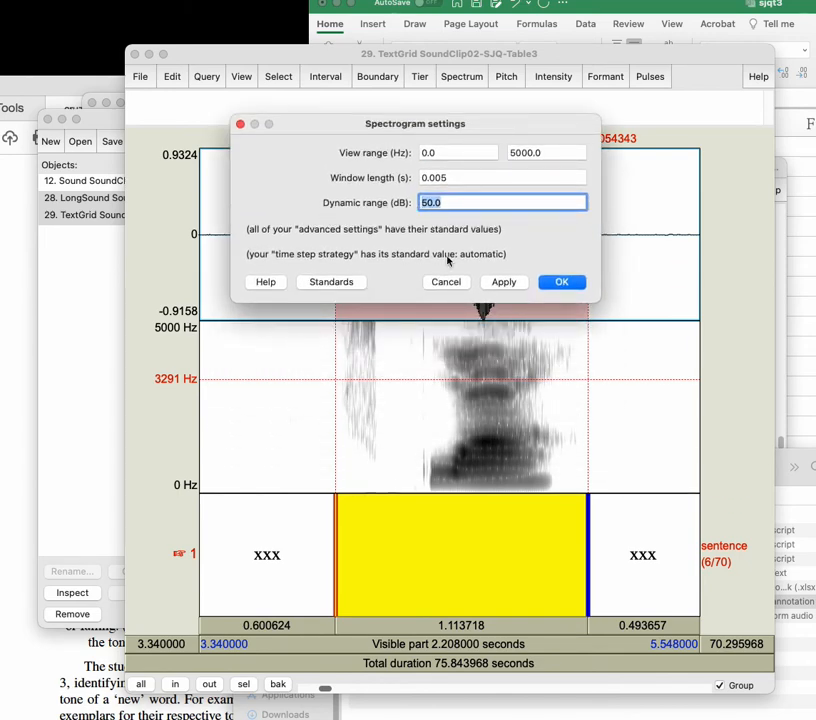
pyautogui.write('70')
pyautogui.click(496, 282)
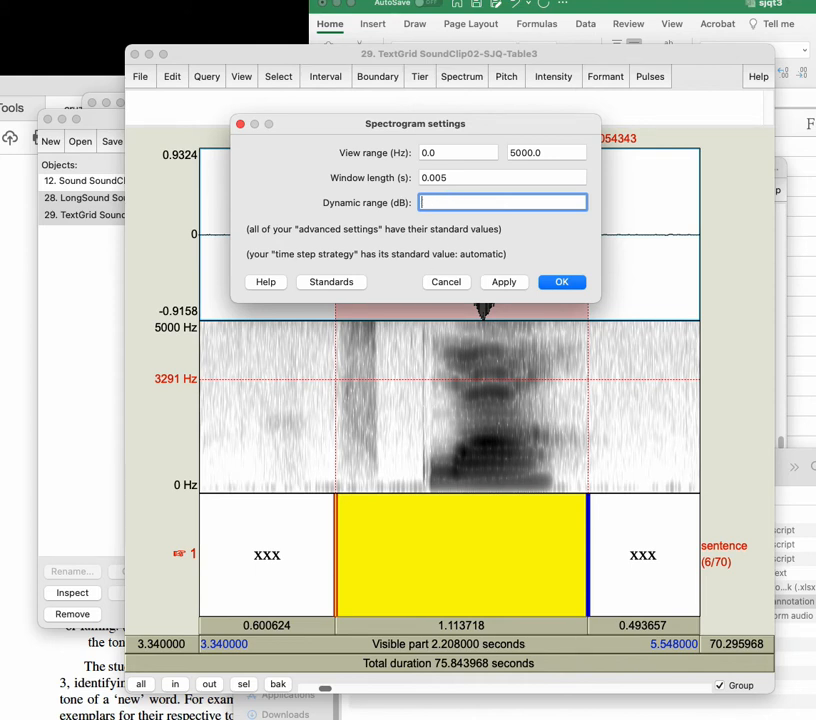
# Step: Set the spectrogram's dynamic range back to 50 dB and close the settings
pyautogui.write('50')
pyautogui.click(501, 281)
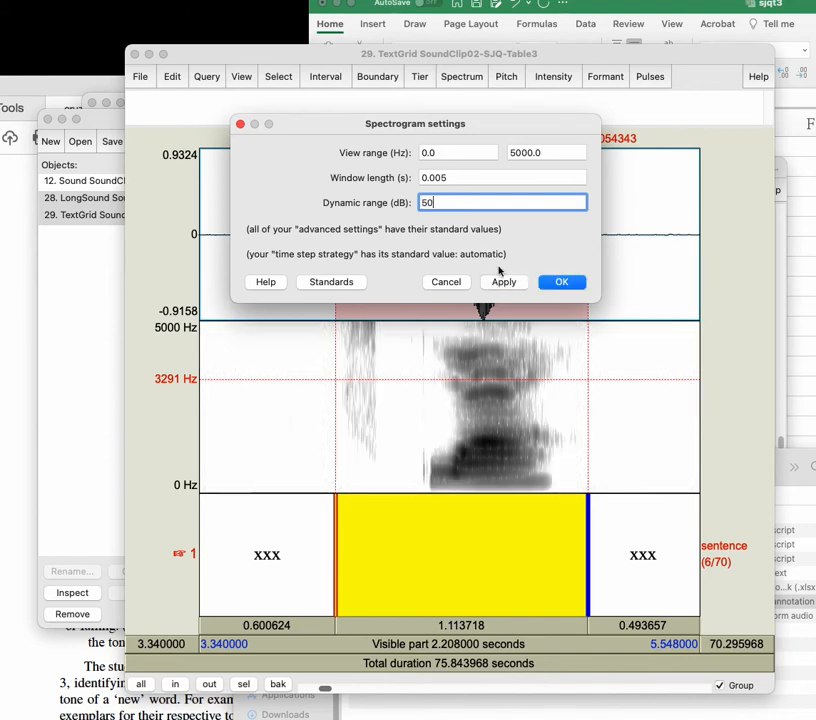
pyautogui.click(564, 281)
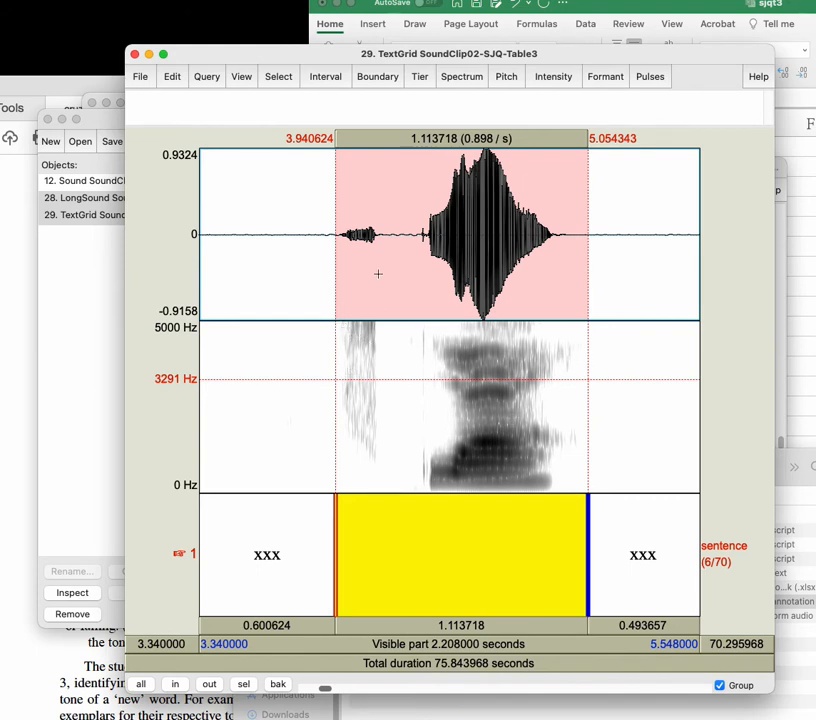
# Step: Set the spectrogram's dynamic range to 30 dB and move the sixth interval's start boundary to about 4.33 s, near the visible energy onset
pyautogui.click(420, 78)
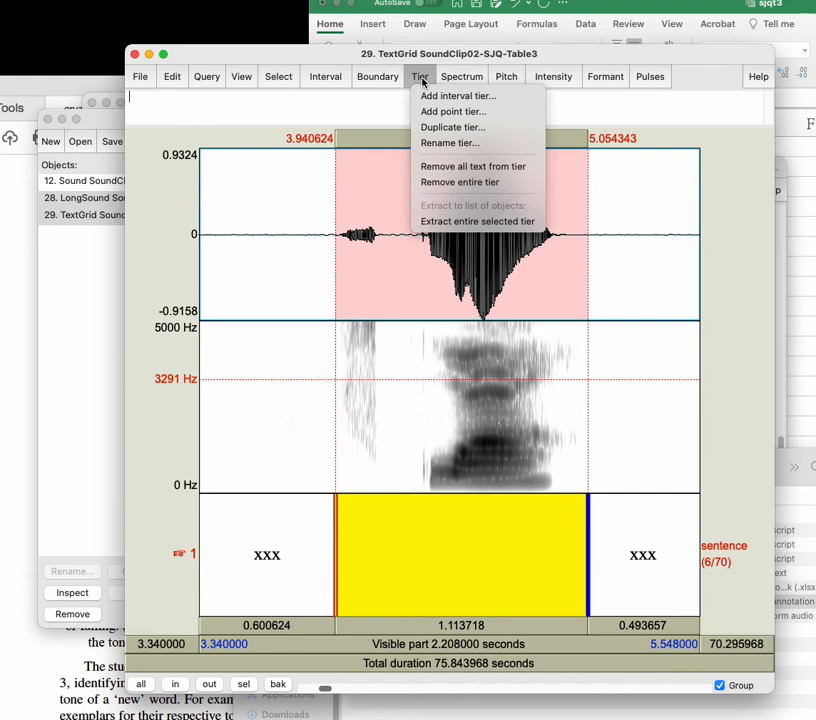
pyautogui.click(566, 80)
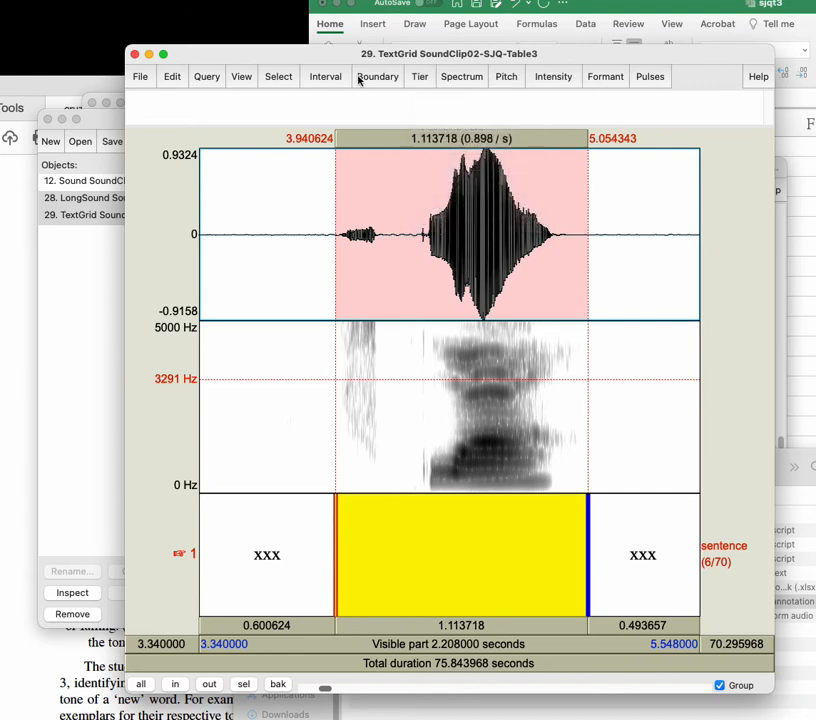
pyautogui.click(461, 77)
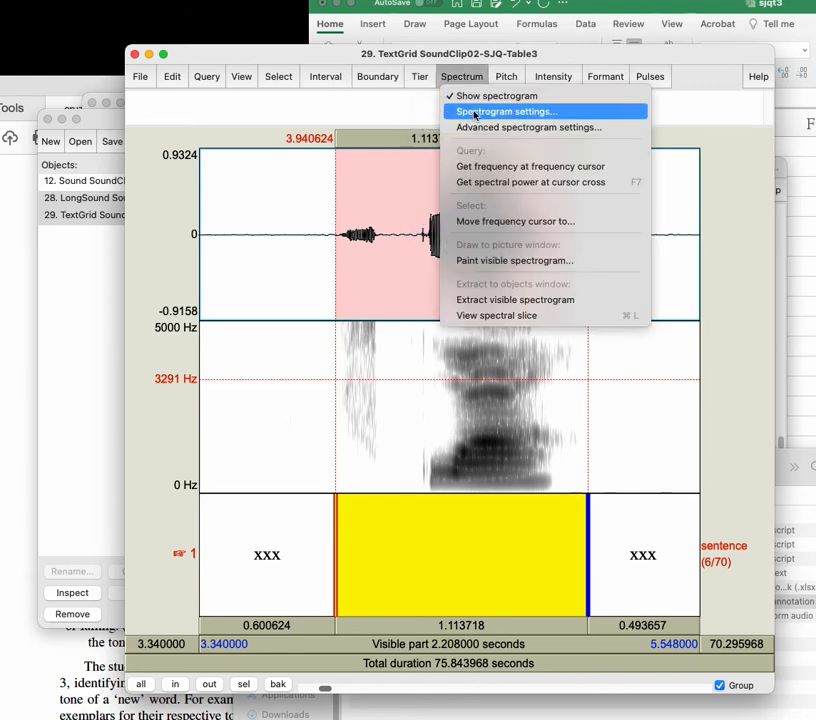
pyautogui.click(476, 112)
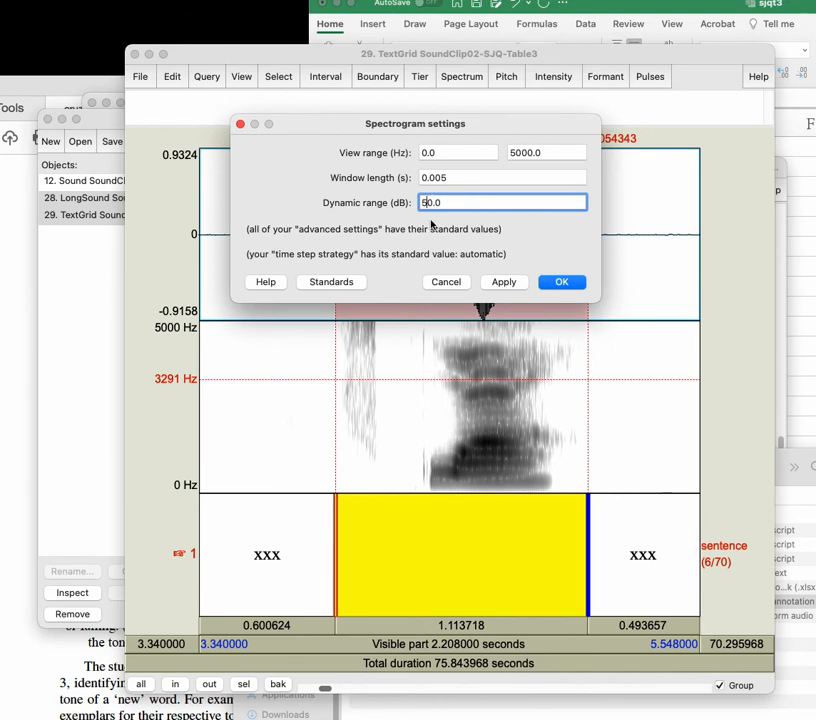
pyautogui.press('Delete')
pyautogui.press('BackSpace')
pyautogui.write('30')
pyautogui.click(503, 283)
pyautogui.press('Return')
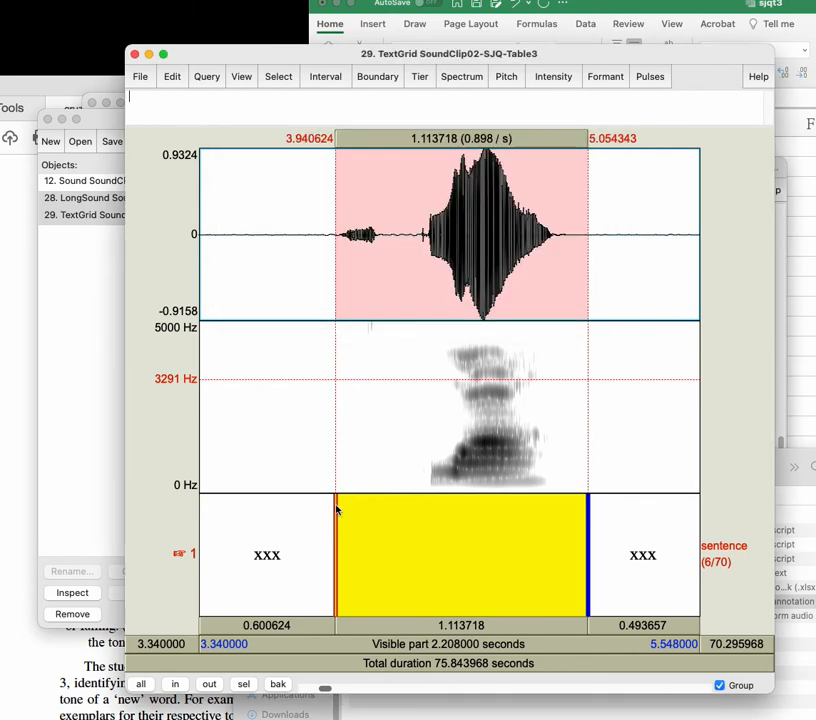
pyautogui.moveTo(346, 517); pyautogui.dragTo(422, 522)
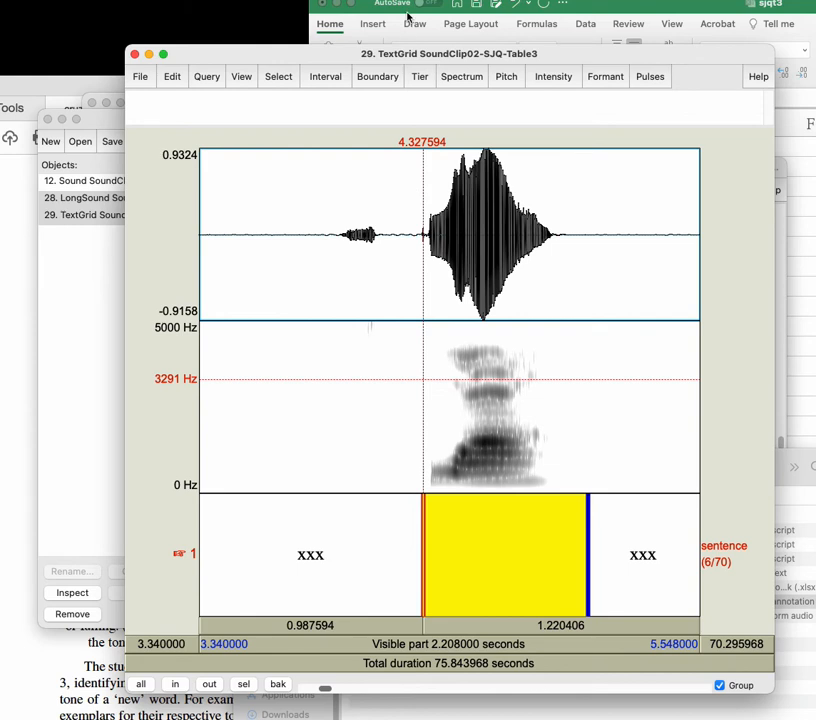
# Step: Restore the spectrogram's dynamic range to 50 dB and move the sixth interval's start boundary to about 3.94 s, before the faint noise
pyautogui.click(377, 77)
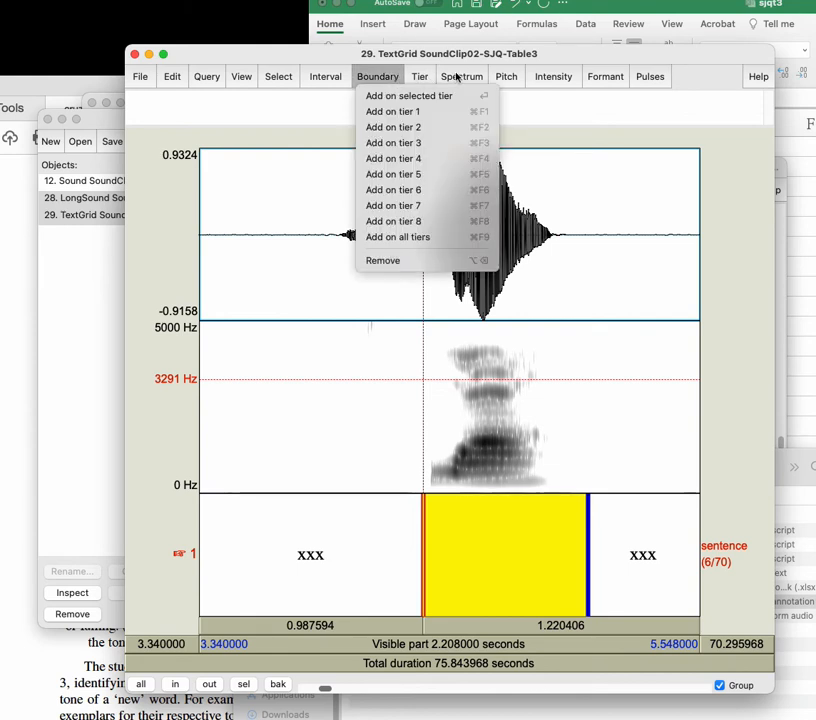
pyautogui.moveTo(462, 77)
pyautogui.click(469, 112)
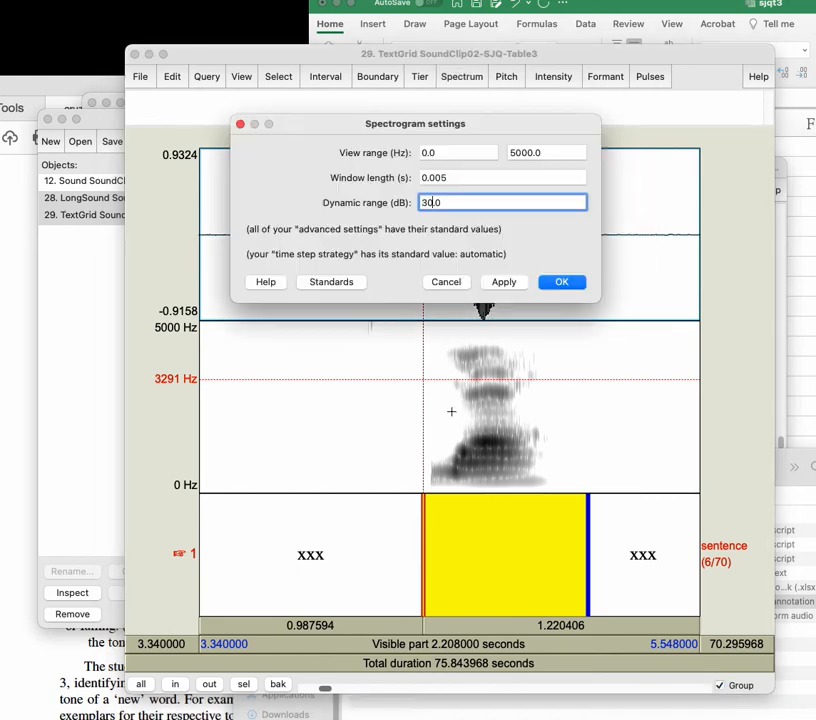
pyautogui.press('BackSpace')
pyautogui.write('5')
pyautogui.click(500, 282)
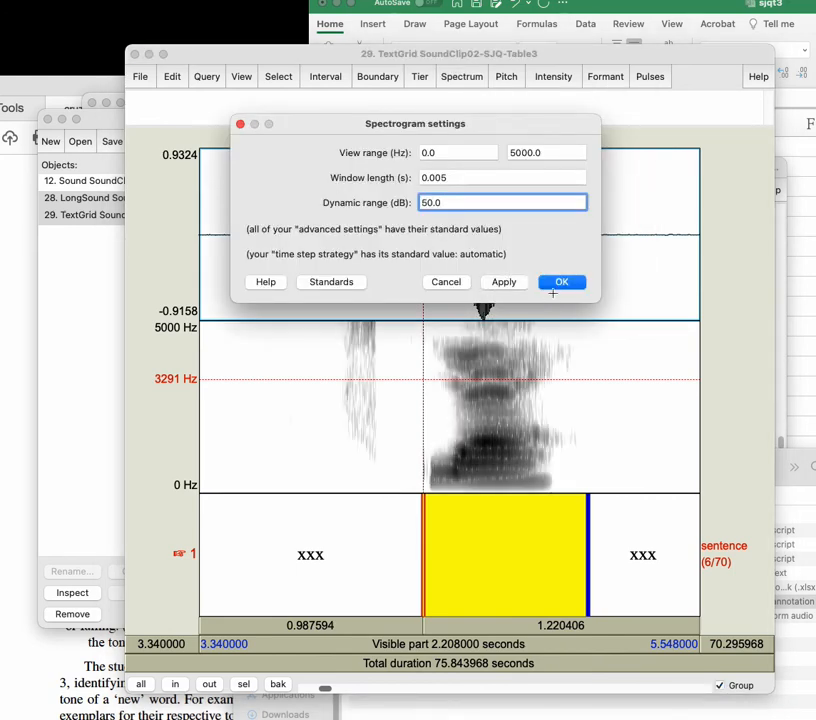
pyautogui.click(558, 283)
pyautogui.moveTo(422, 532); pyautogui.dragTo(336, 540)
# Step: Show the whole recording, select about the first 6.37 seconds and zoom to that selection
pyautogui.press('super+a')
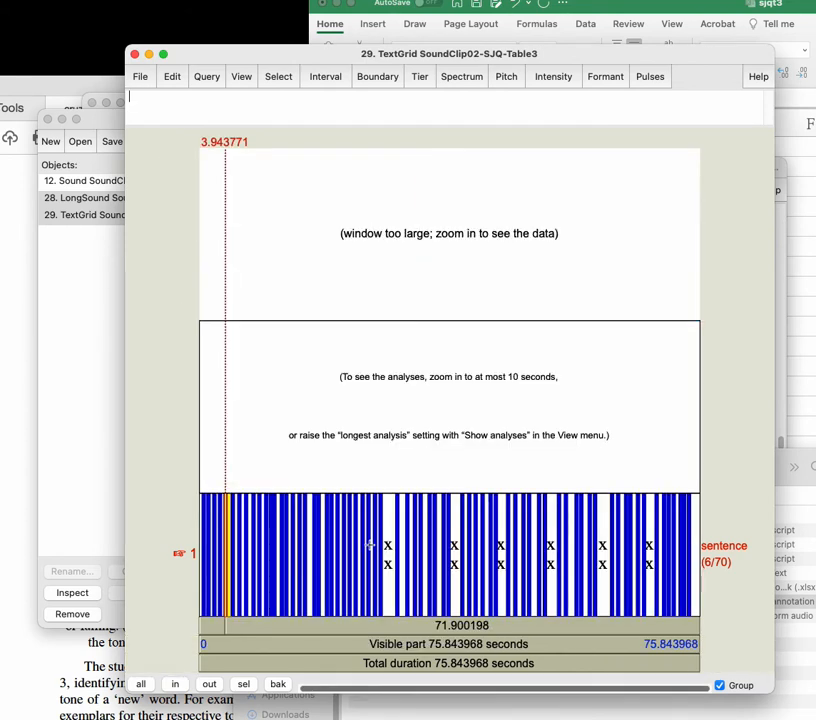
pyautogui.click(173, 421)
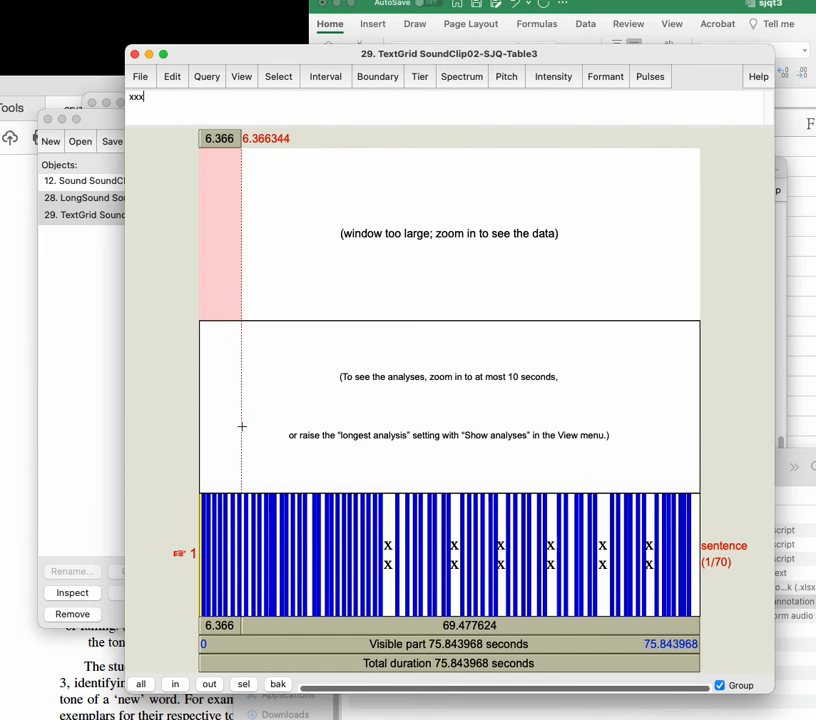
pyautogui.press('super+n')
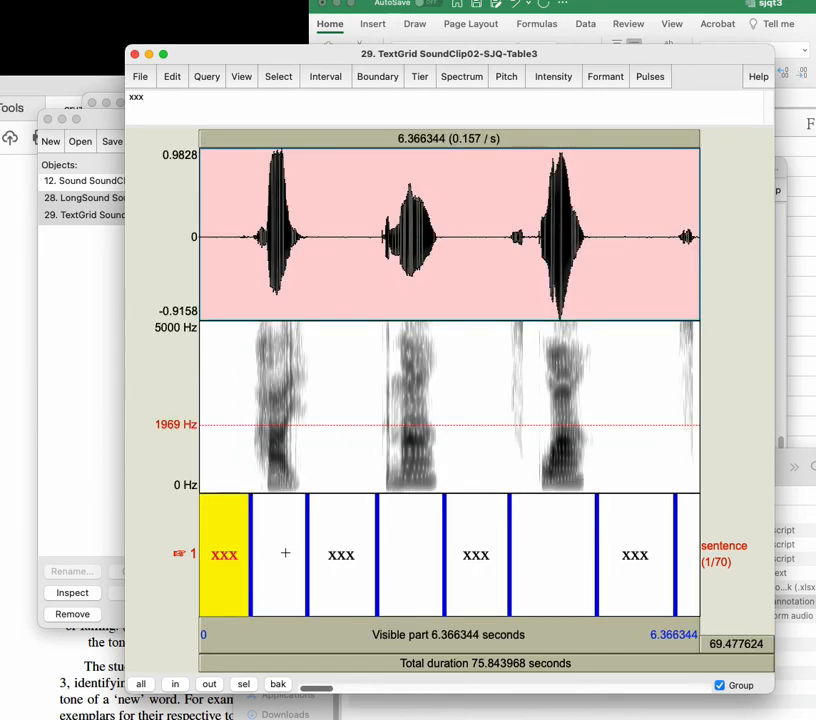
# Step: Select the second interval and step back and forth through the first few intervals to review their boundaries
pyautogui.click(285, 552)
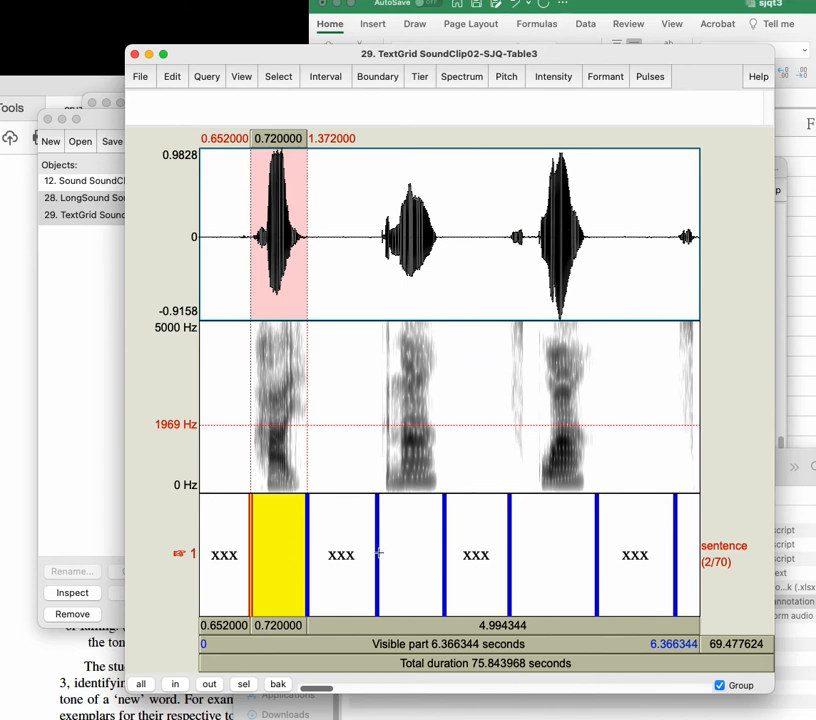
pyautogui.hotkey('alt', 'Right')
pyautogui.hotkey('alt', 'Right')
pyautogui.hotkey('alt', 'Right')
pyautogui.hotkey('alt', 'Right')
pyautogui.hotkey('alt', 'Right')
pyautogui.hotkey('alt', 'Right')
pyautogui.hotkey('alt', 'Right')
pyautogui.hotkey('alt', 'Right')
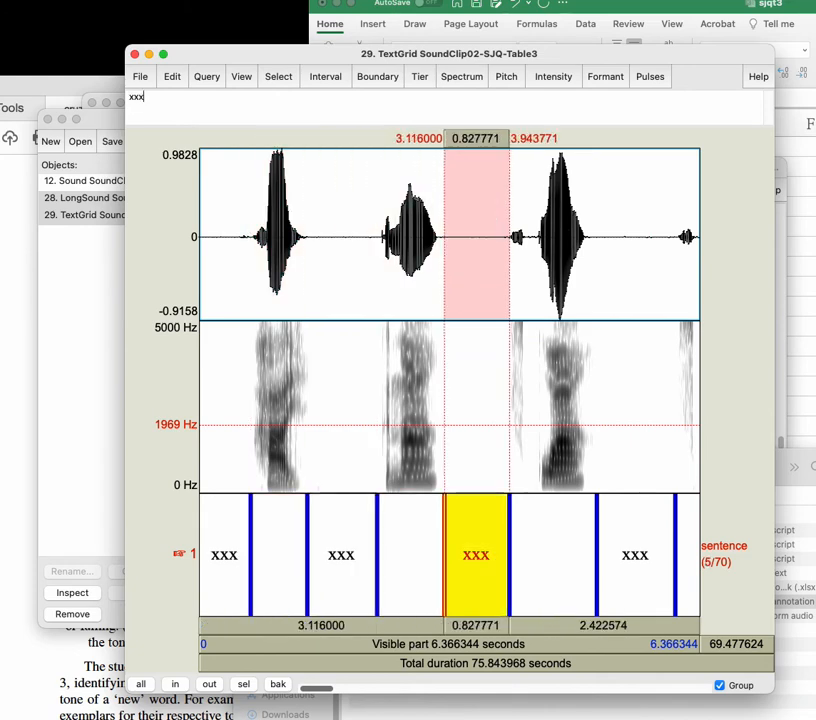
pyautogui.hotkey('alt', 'Left')
pyautogui.hotkey('alt', 'Left')
pyautogui.hotkey('alt', 'Left')
pyautogui.hotkey('alt', 'Left')
pyautogui.hotkey('alt', 'Left')
pyautogui.hotkey('alt', 'Left')
pyautogui.hotkey('alt', 'Left')
pyautogui.hotkey('alt', 'Left')
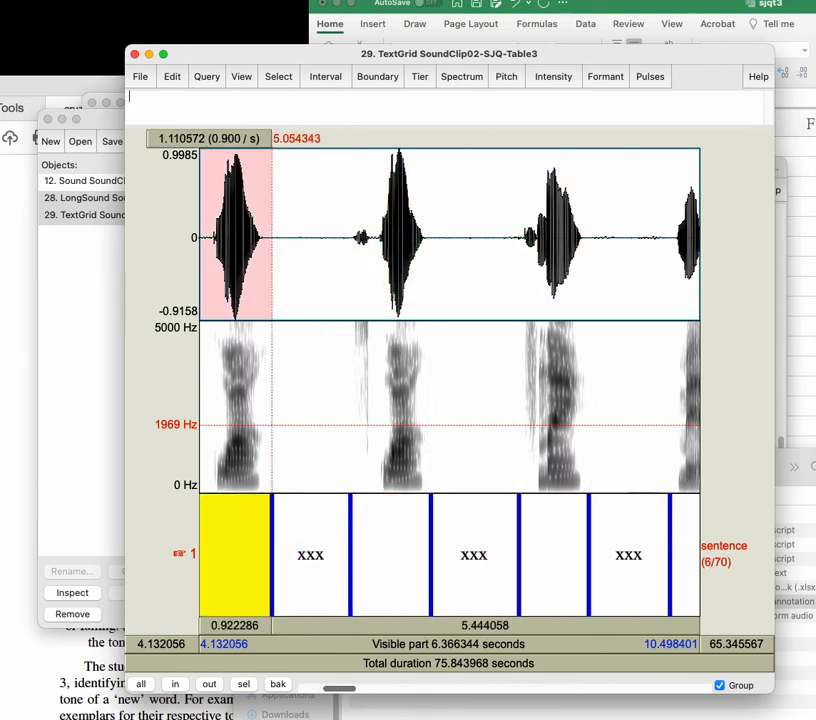
pyautogui.hotkey('alt', 'Right')
pyautogui.hotkey('alt', 'Right')
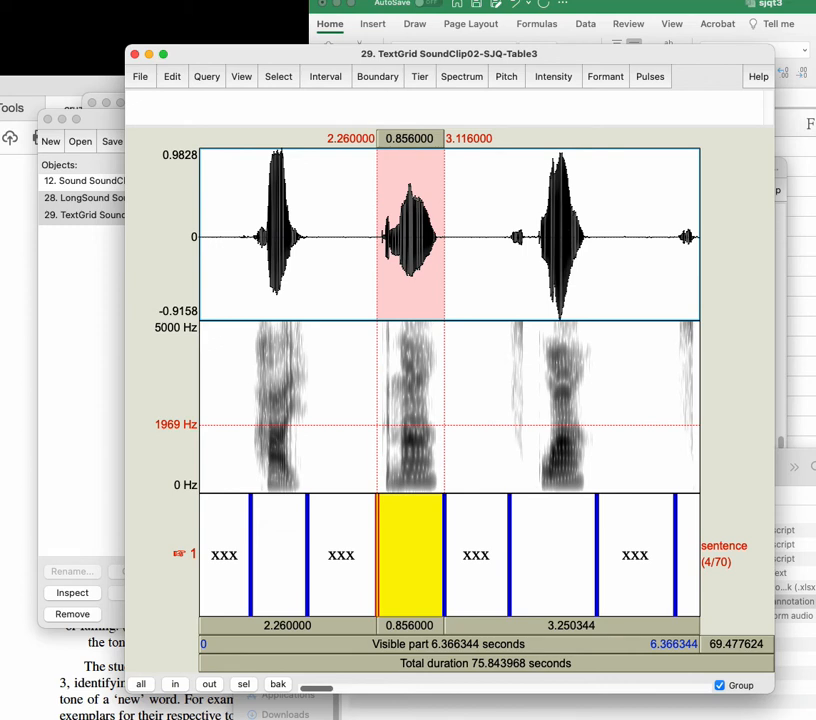
# Step: Step repeatedly between the first several intervals and compare their boundaries with the waveform and spectrogram
pyautogui.hotkey('alt', 'Left')
pyautogui.hotkey('alt', 'Left')
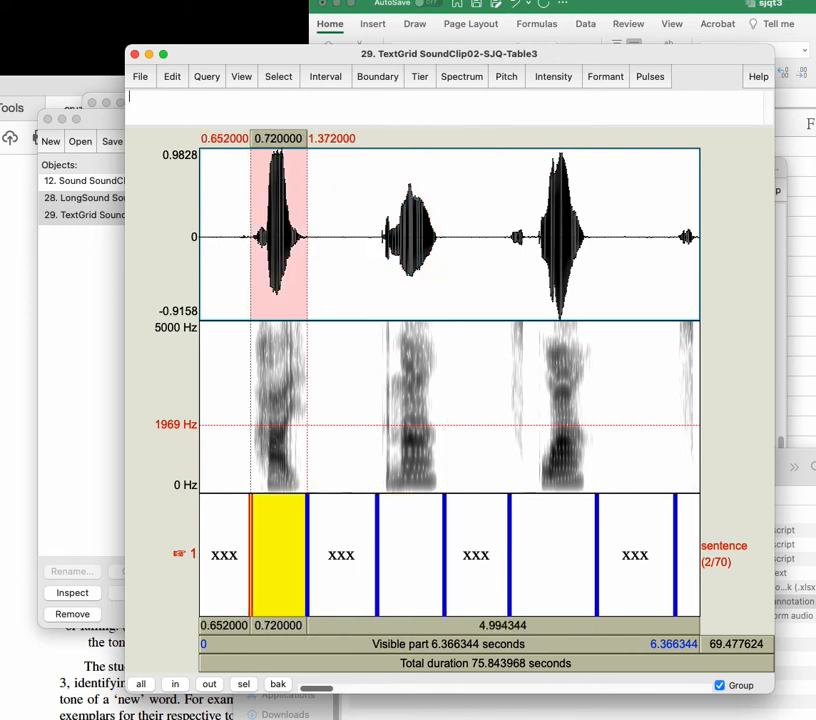
pyautogui.hotkey('alt', 'Left')
pyautogui.hotkey('alt', 'Right')
pyautogui.hotkey('alt', 'Right')
pyautogui.hotkey('alt', 'Right')
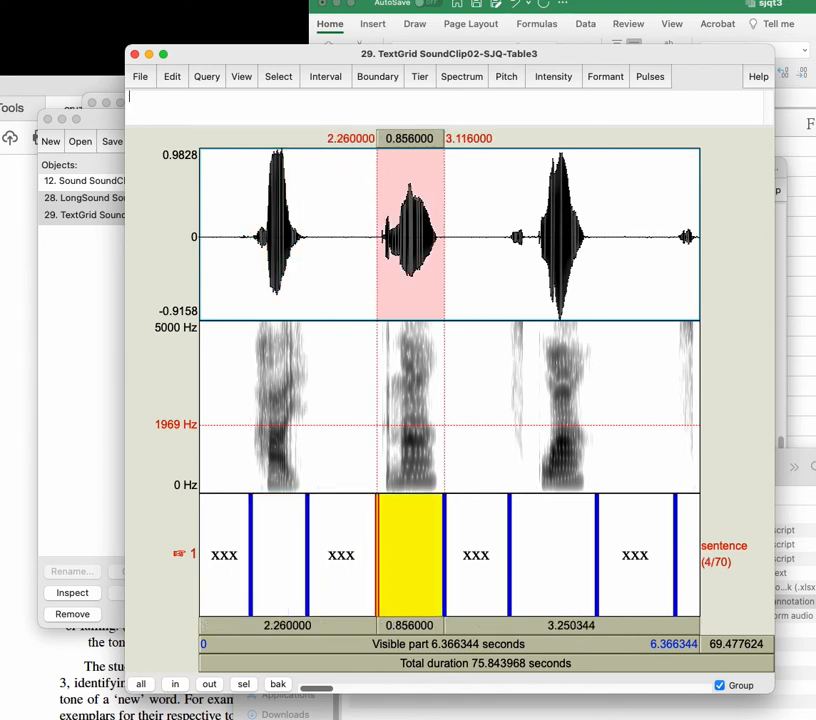
pyautogui.hotkey('alt', 'Left')
pyautogui.hotkey('alt', 'Left')
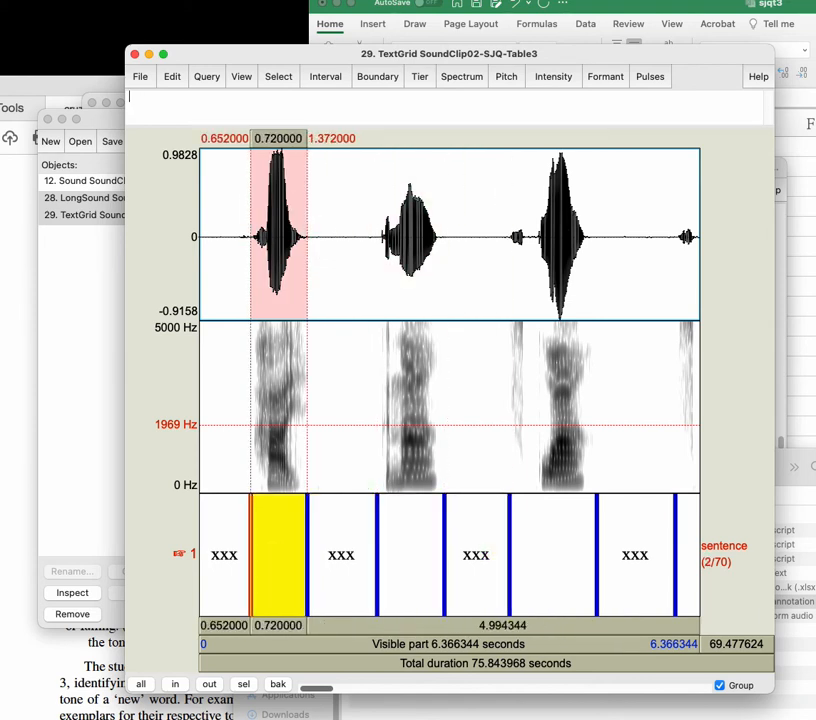
pyautogui.hotkey('alt', 'Right')
pyautogui.hotkey('alt', 'Right')
pyautogui.hotkey('alt', 'Right')
pyautogui.hotkey('alt', 'Right')
pyautogui.hotkey('alt', 'Left')
pyautogui.hotkey('alt', 'Left')
pyautogui.hotkey('alt', 'Left')
pyautogui.hotkey('alt', 'Right')
pyautogui.hotkey('alt', 'Right')
pyautogui.hotkey('alt', 'Right')
# Step: Play the sixth interval and step back along the tier to the first interval
pyautogui.press('Tab')
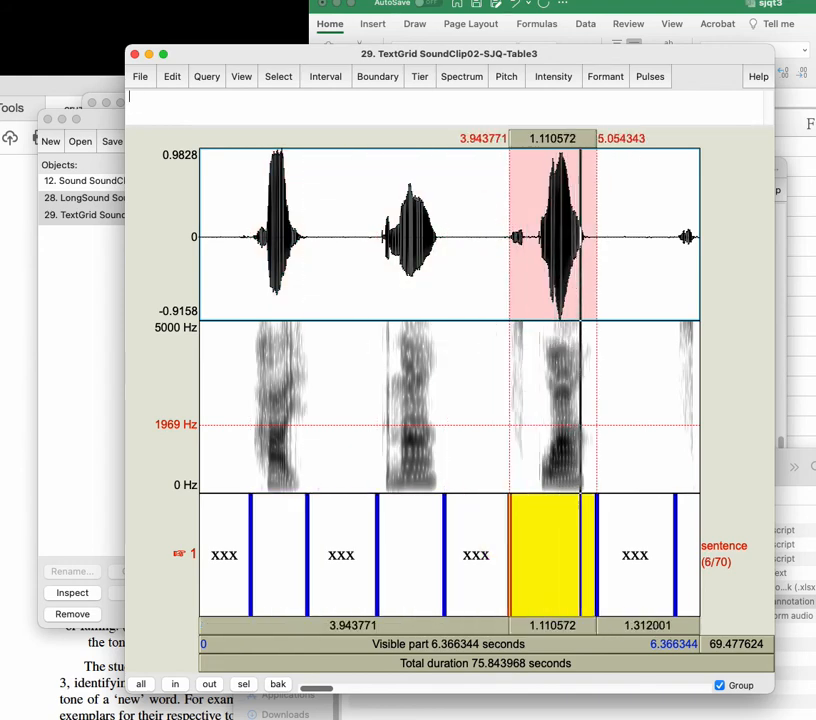
pyautogui.hotkey('alt', 'Right')
pyautogui.hotkey('alt', 'Right')
pyautogui.hotkey('alt', 'Left')
pyautogui.hotkey('alt', 'Left')
pyautogui.hotkey('alt', 'Left')
pyautogui.hotkey('alt', 'Left')
pyautogui.hotkey('alt', 'Left')
pyautogui.hotkey('alt', 'Left')
pyautogui.hotkey('alt', 'Left')
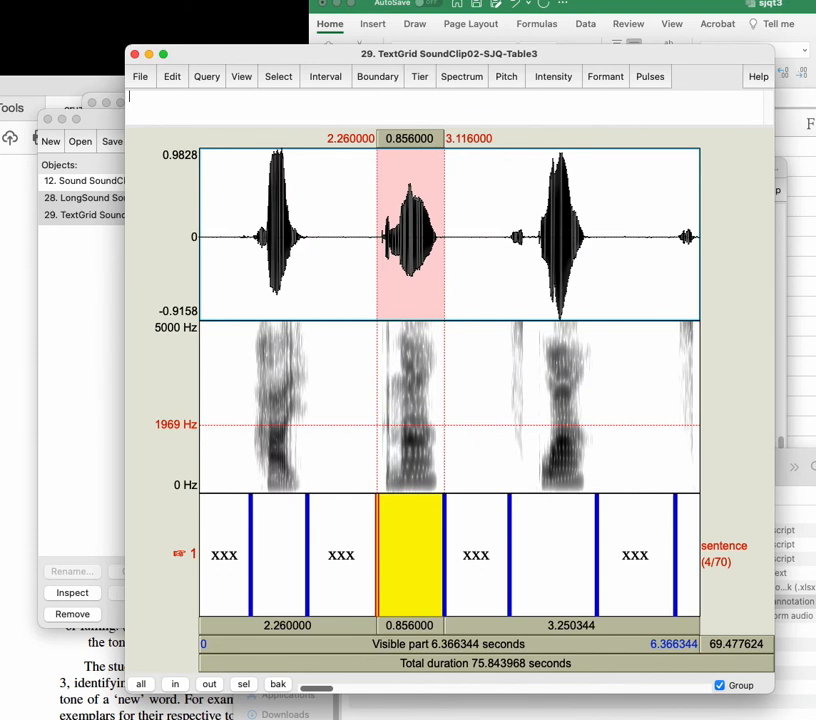
# Step: Play the second interval and label it xxx
pyautogui.click(264, 547)
pyautogui.press('Tab')
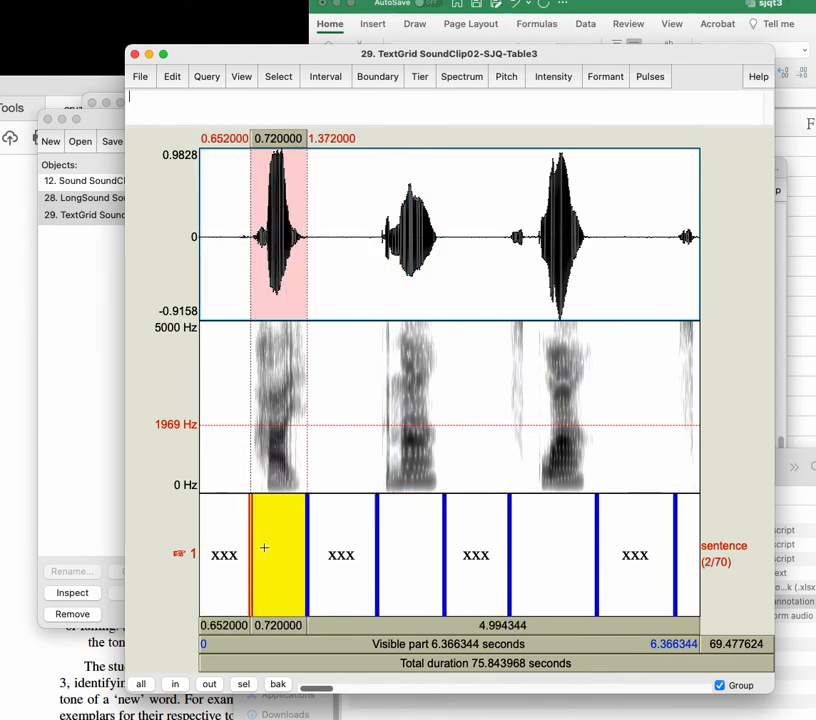
pyautogui.write('xxx')
# Step: Play the fourth and sixth intervals to check which words they contain
pyautogui.hotkey('alt', 'Right')
pyautogui.hotkey('alt', 'Right')
pyautogui.press('Tab')
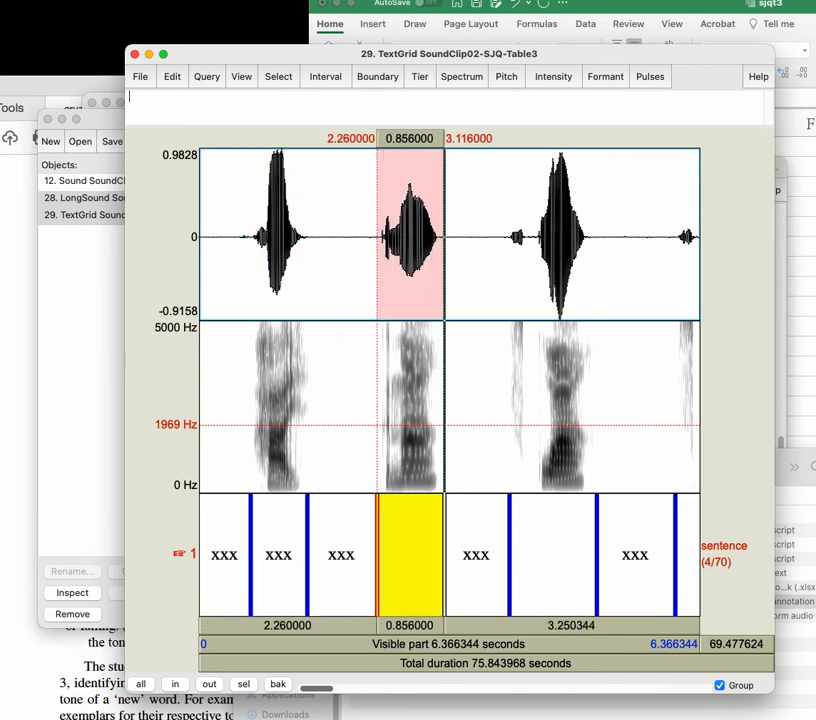
pyautogui.hotkey('alt', 'Right')
pyautogui.hotkey('alt', 'Right')
pyautogui.press('Tab')
# Step: Step ahead to the sixteenth interval, go back to play the fourteenth, and select its faint burst from about 11.42 to 11.60 s
pyautogui.hotkey('alt', 'Right')
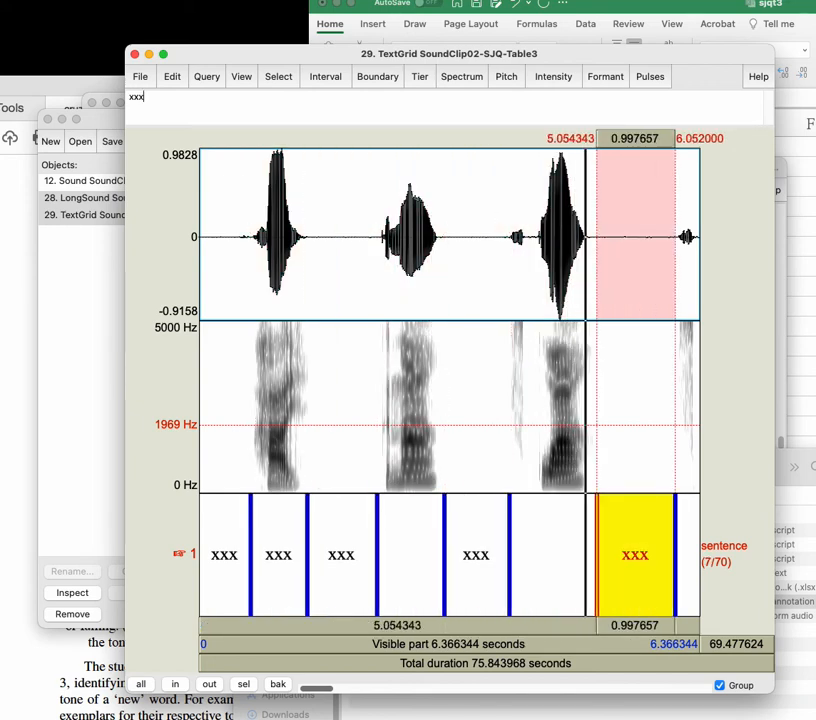
pyautogui.hotkey('alt', 'Right')
pyautogui.hotkey('alt', 'Right')
pyautogui.hotkey('alt', 'Left')
pyautogui.hotkey('alt', 'Right')
pyautogui.hotkey('alt', 'Right')
pyautogui.hotkey('alt', 'Right')
pyautogui.hotkey('alt', 'Right')
pyautogui.hotkey('alt', 'Right')
pyautogui.hotkey('alt', 'Right')
pyautogui.hotkey('alt', 'Right')
pyautogui.hotkey('alt', 'Right')
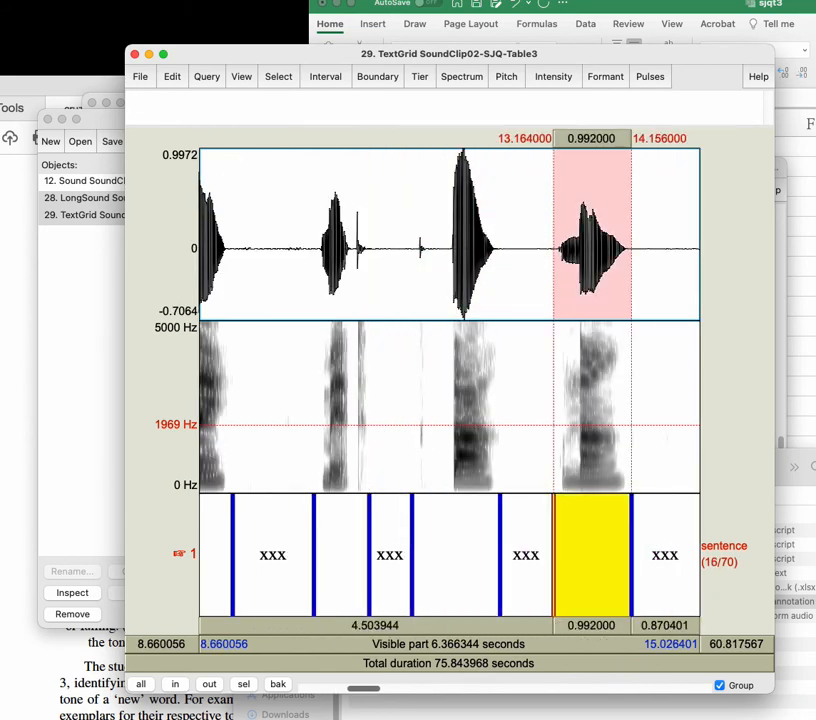
pyautogui.hotkey('alt', 'Left')
pyautogui.hotkey('alt', 'Left')
pyautogui.press('Tab')
pyautogui.moveTo(417, 436); pyautogui.dragTo(430, 442)
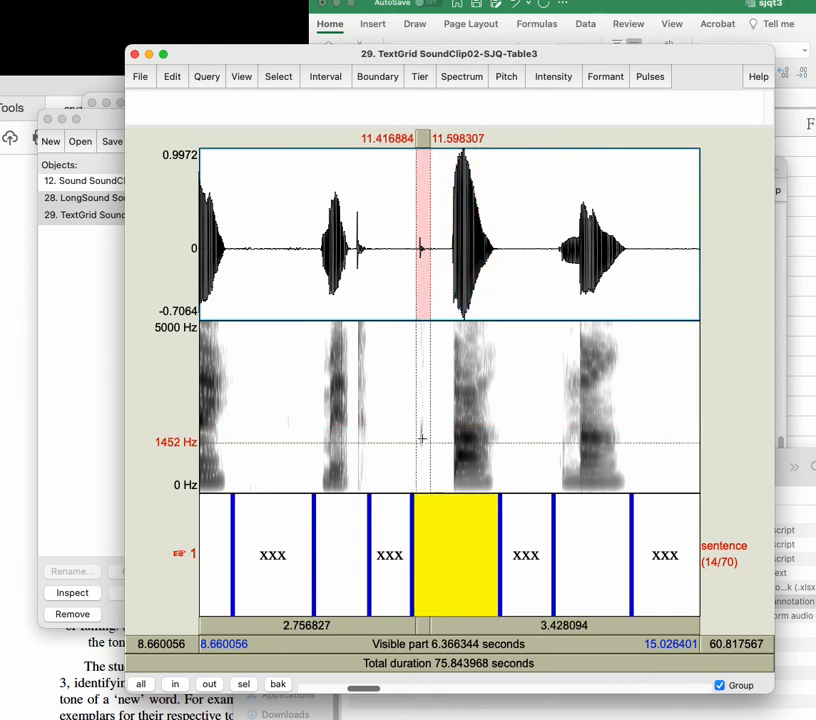
# Step: Switch to the sjqt3 spreadsheet and look up the word in the sjq column
pyautogui.click(782, 395)
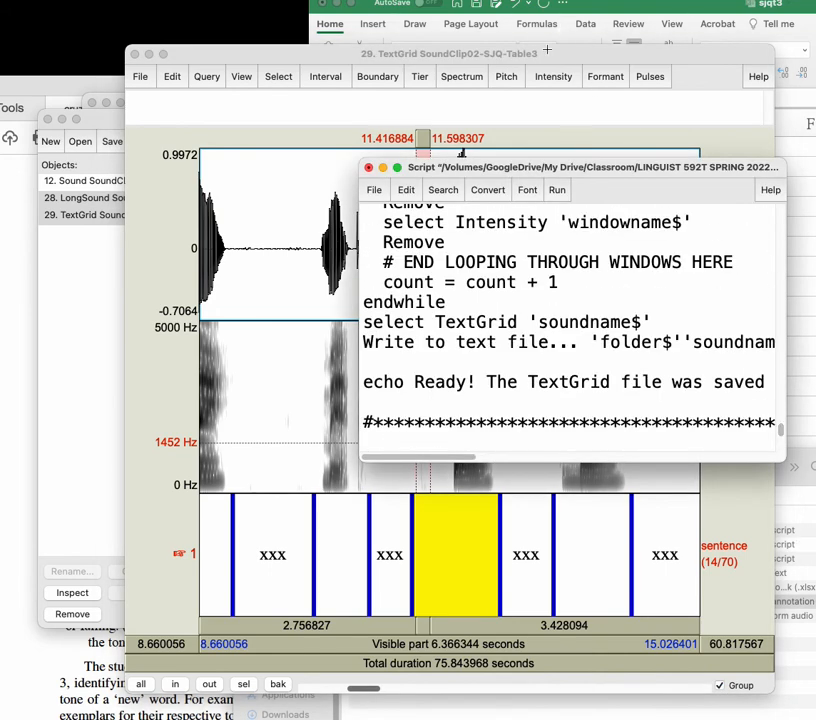
pyautogui.click(717, 18)
pyautogui.press('Up')
pyautogui.press('Up')
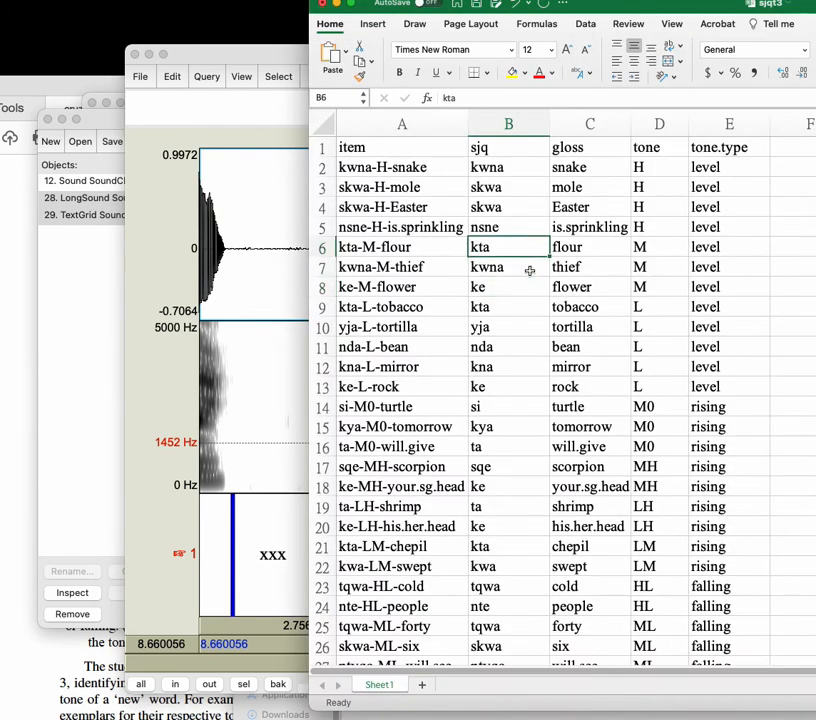
# Step: Return to the TextGrid and move the fourteenth interval's start boundary to about 11.41 s, just before the faint burst
pyautogui.click(246, 526)
pyautogui.click(447, 549)
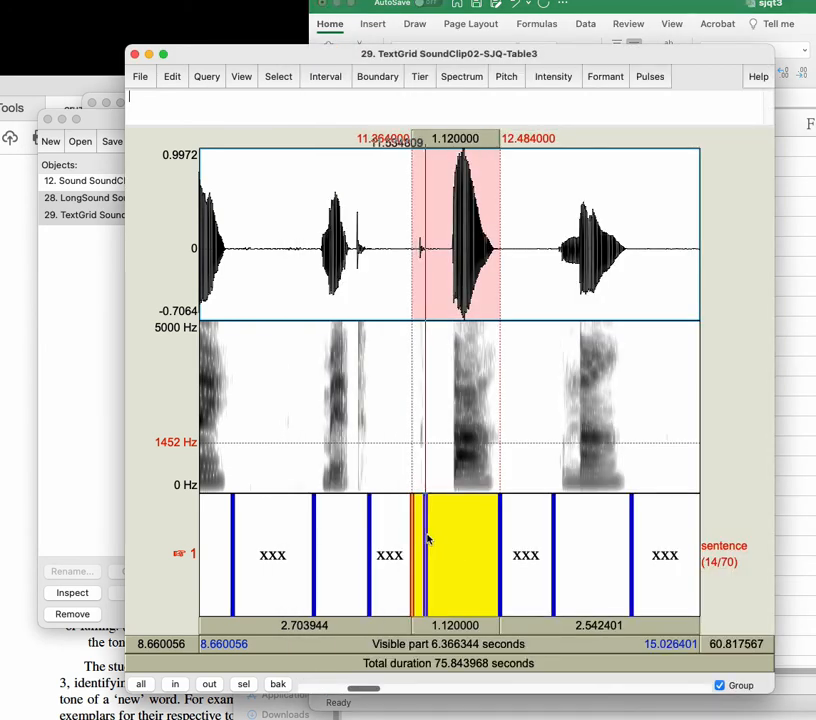
pyautogui.moveTo(442, 537); pyautogui.dragTo(417, 547)
pyautogui.click(449, 556)
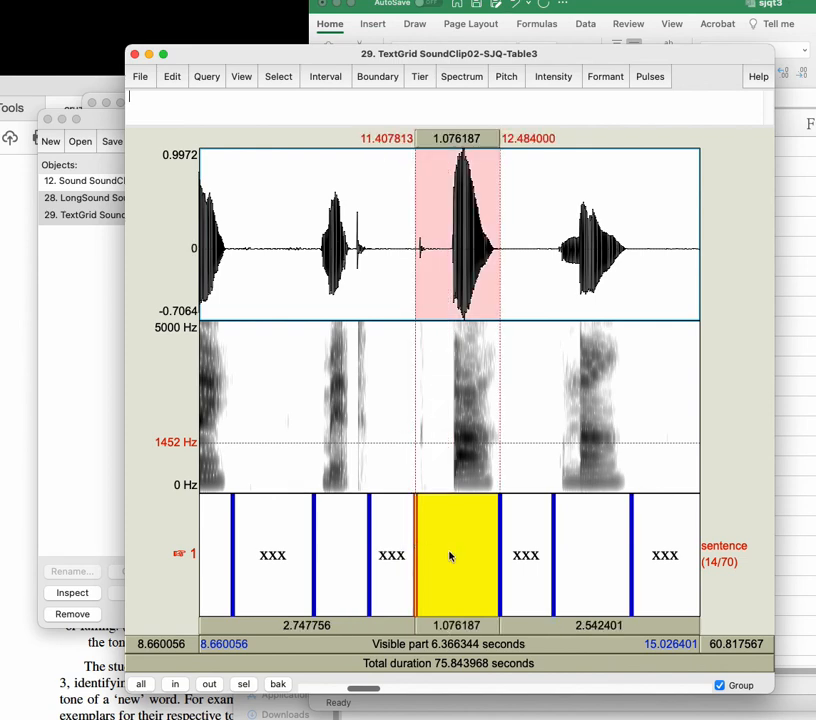
# Step: Step to the twentieth interval, play it and label it xxx
pyautogui.hotkey('alt', 'Right')
pyautogui.hotkey('alt', 'Right')
pyautogui.hotkey('alt', 'Right')
pyautogui.hotkey('alt', 'Right')
pyautogui.hotkey('alt', 'Right')
pyautogui.hotkey('alt', 'Right')
pyautogui.hotkey('alt', 'Right')
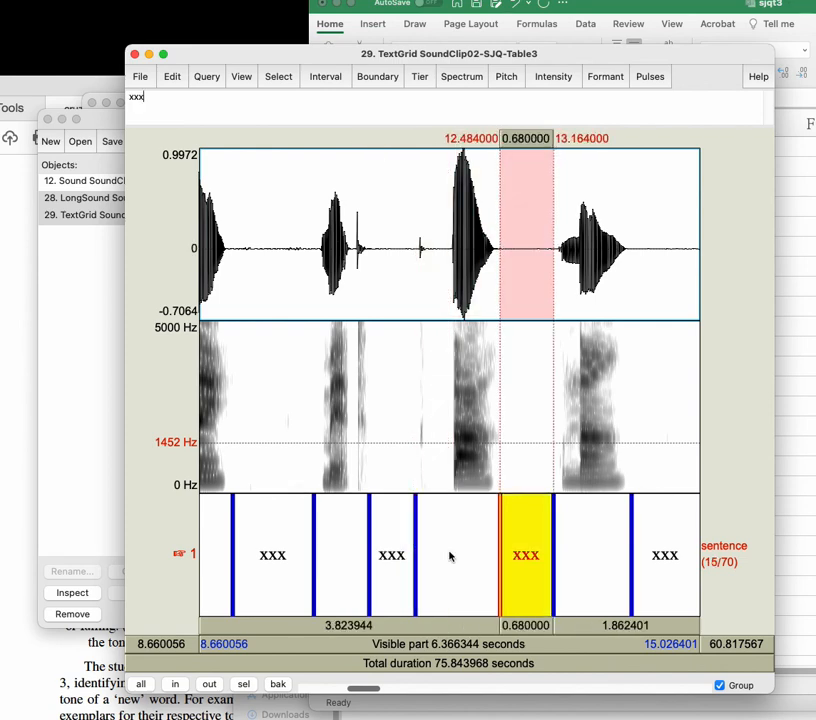
pyautogui.hotkey('alt', 'Left')
pyautogui.hotkey('alt', 'Left')
pyautogui.hotkey('alt', 'Left')
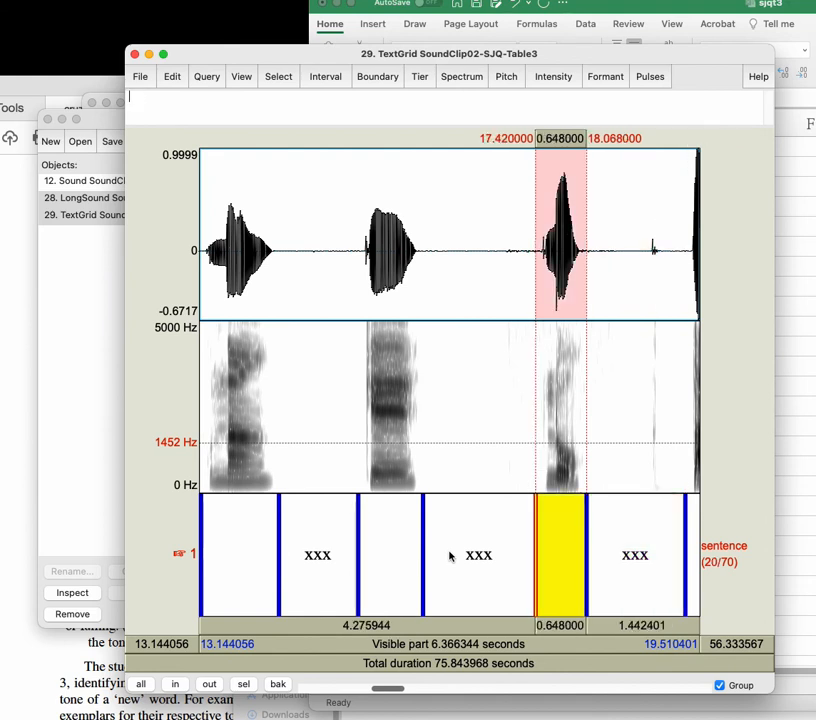
pyautogui.hotkey('alt', 'Right')
pyautogui.hotkey('alt', 'Right')
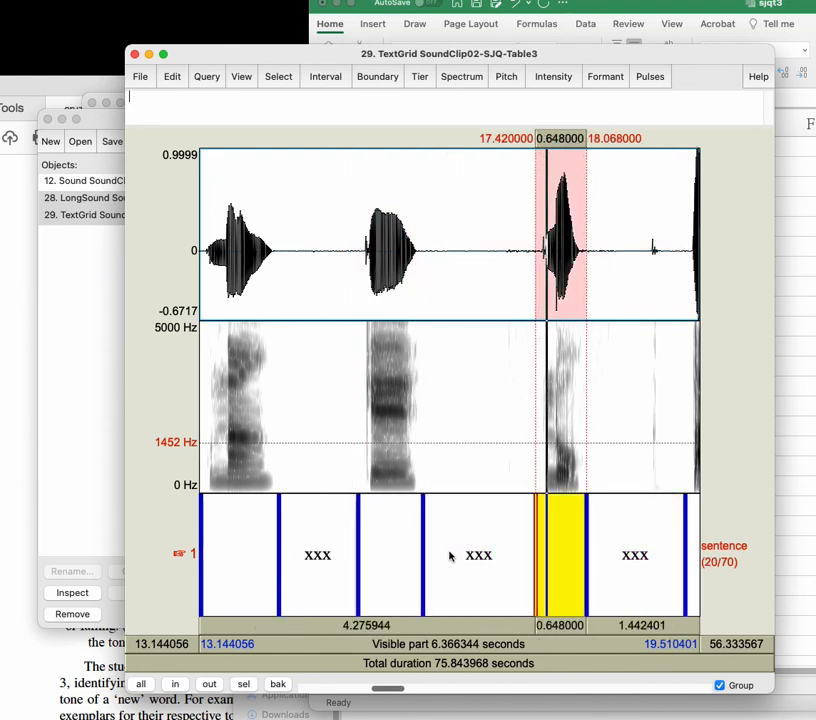
pyautogui.write('xxx')
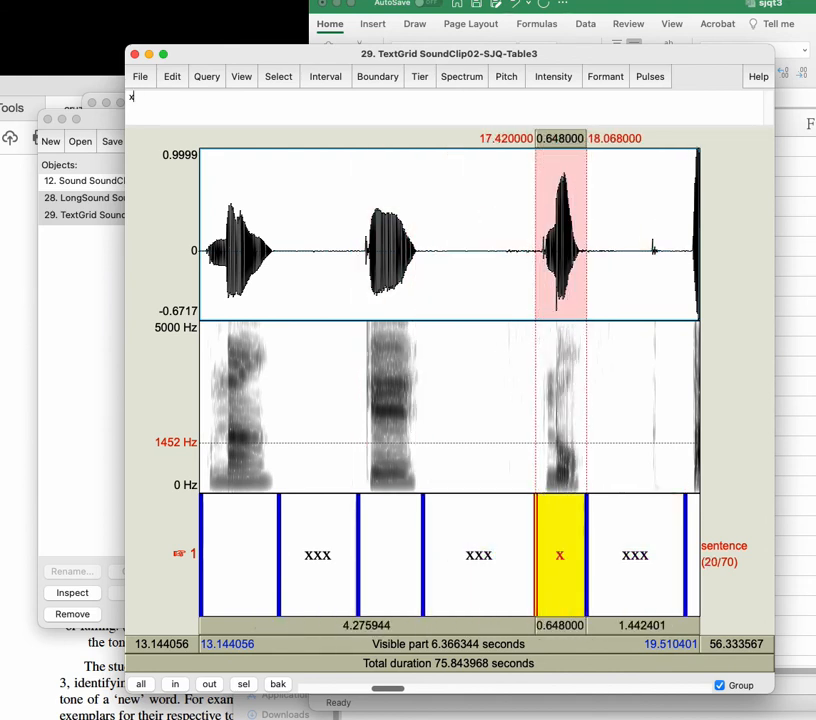
# Step: Step through the intervals up to the twenty-sixth and return to the start of the recording
pyautogui.hotkey('alt', 'Right')
pyautogui.hotkey('alt', 'Right')
pyautogui.hotkey('alt', 'Right')
pyautogui.hotkey('alt', 'Right')
pyautogui.hotkey('alt', 'Right')
pyautogui.hotkey('alt', 'Right')
pyautogui.hotkey('alt', 'Right')
pyautogui.hotkey('alt', 'Right')
pyautogui.hotkey('alt', 'Right')
pyautogui.hotkey('alt', 'Right')
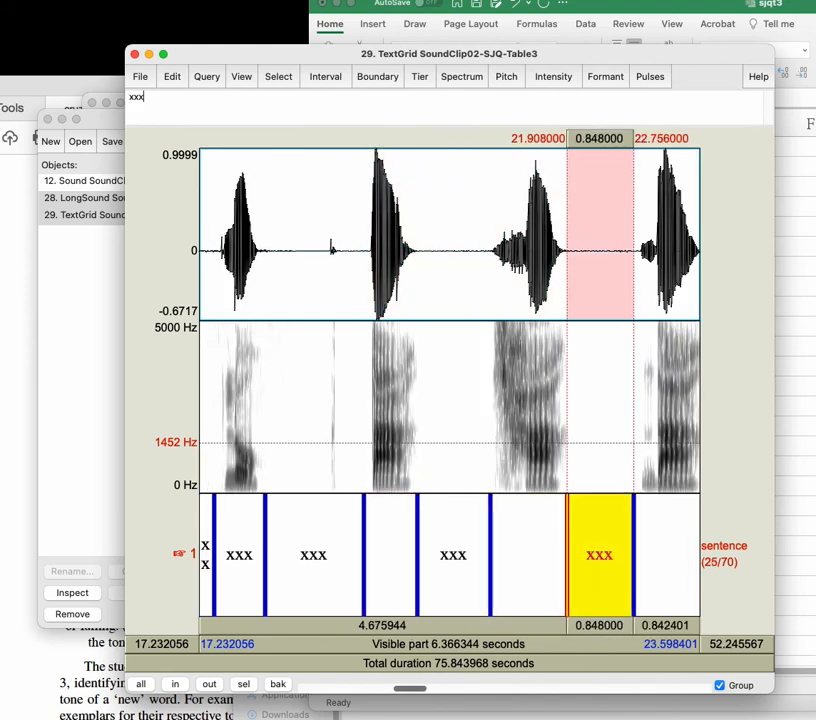
pyautogui.hotkey('alt', 'Left')
pyautogui.hotkey('alt', 'Left')
pyautogui.hotkey('alt', 'Left')
pyautogui.hotkey('alt', 'Left')
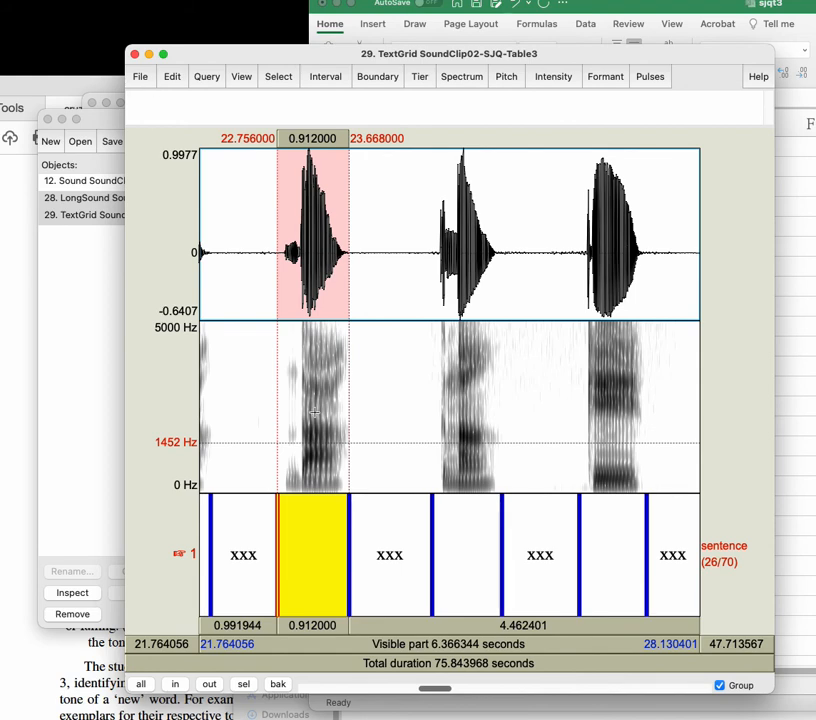
pyautogui.moveTo(442, 689); pyautogui.dragTo(275, 661)
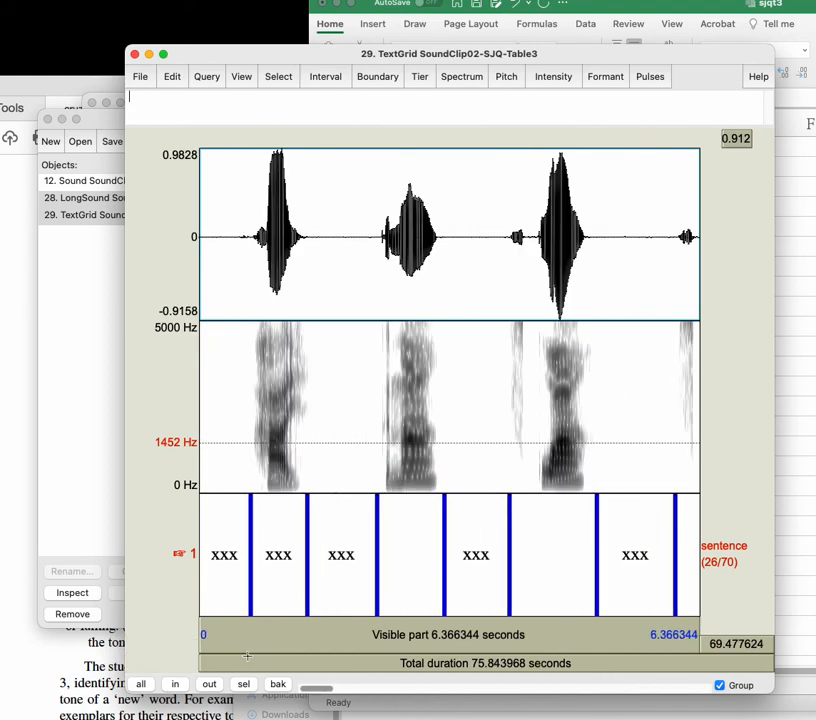
# Step: Try labelling the fourth interval kwna-H-snake and clear that label
pyautogui.click(410, 569)
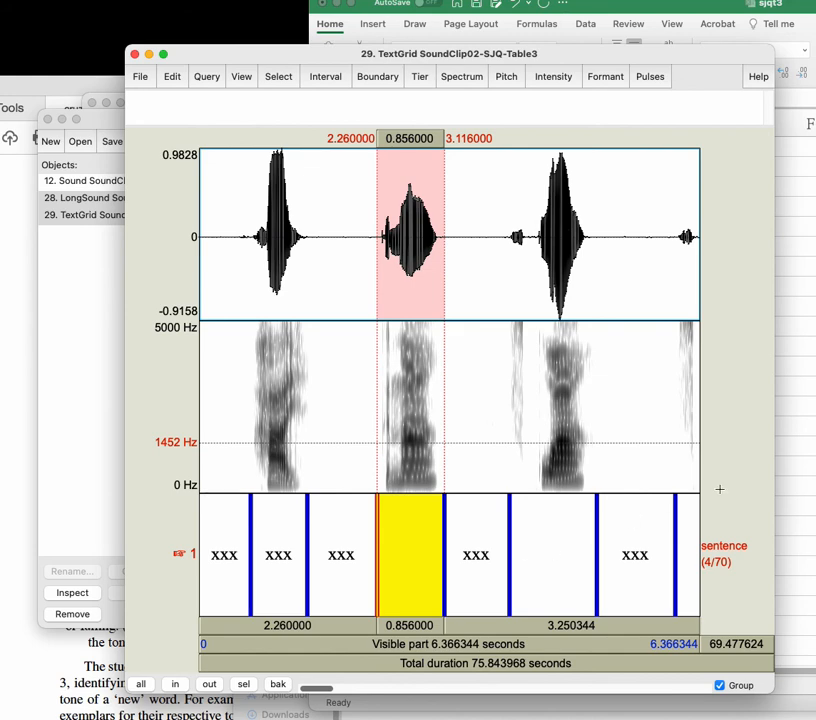
pyautogui.click(800, 490)
pyautogui.click(250, 517)
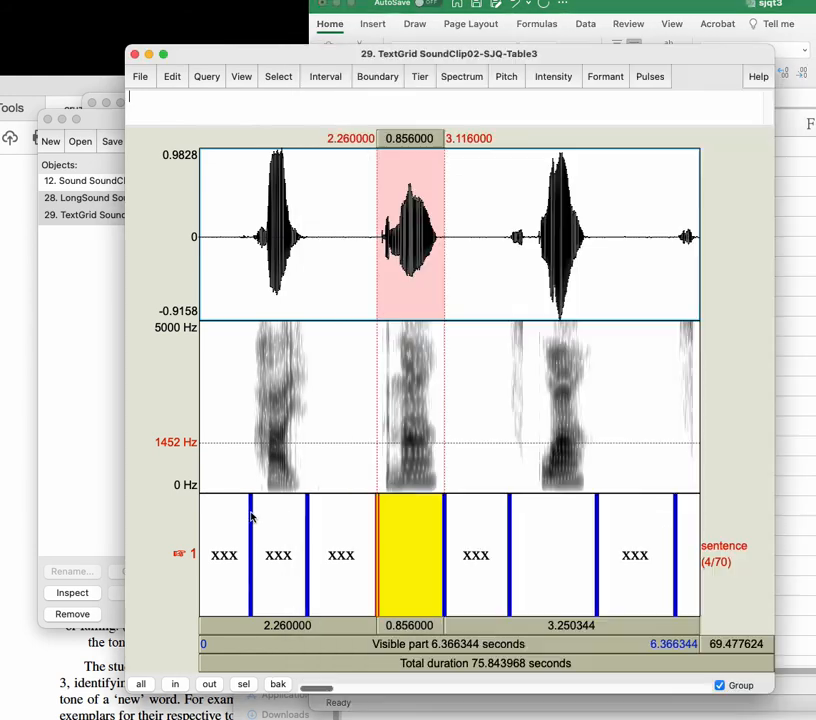
pyautogui.write('kwna-H-snake')
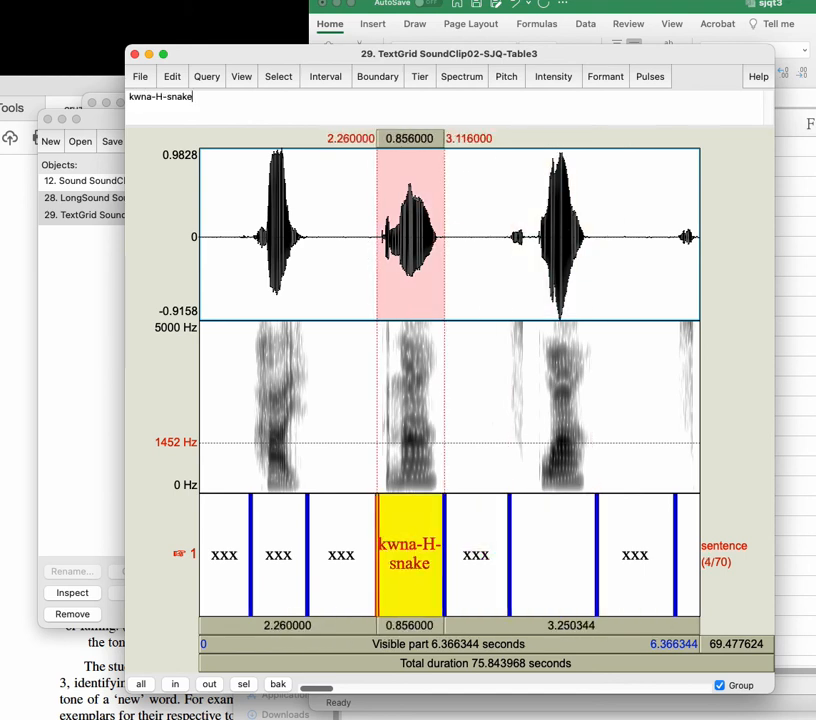
pyautogui.press('BackSpace')
pyautogui.press('BackSpace')
pyautogui.press('BackSpace')
pyautogui.press('BackSpace')
pyautogui.press('BackSpace')
pyautogui.press('BackSpace')
pyautogui.press('BackSpace')
pyautogui.press('BackSpace')
pyautogui.press('BackSpace')
pyautogui.press('BackSpace')
pyautogui.press('BackSpace')
pyautogui.press('BackSpace')
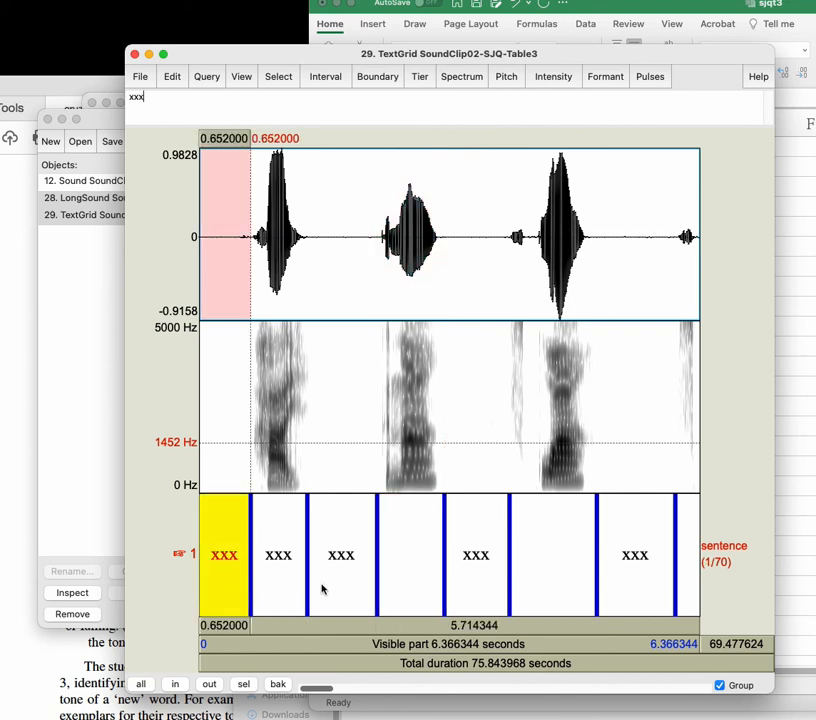
# Step: Save the TextGrid as SoundClip02-SJQ-Table3.TextGrid in the chatino_demo folder, replacing the existing file
pyautogui.click(334, 586)
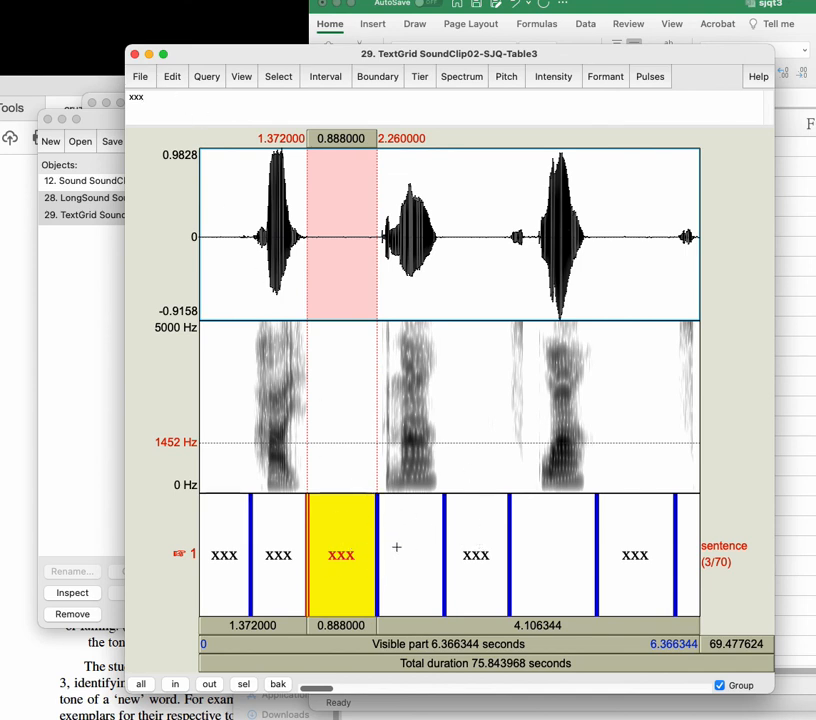
pyautogui.click(139, 80)
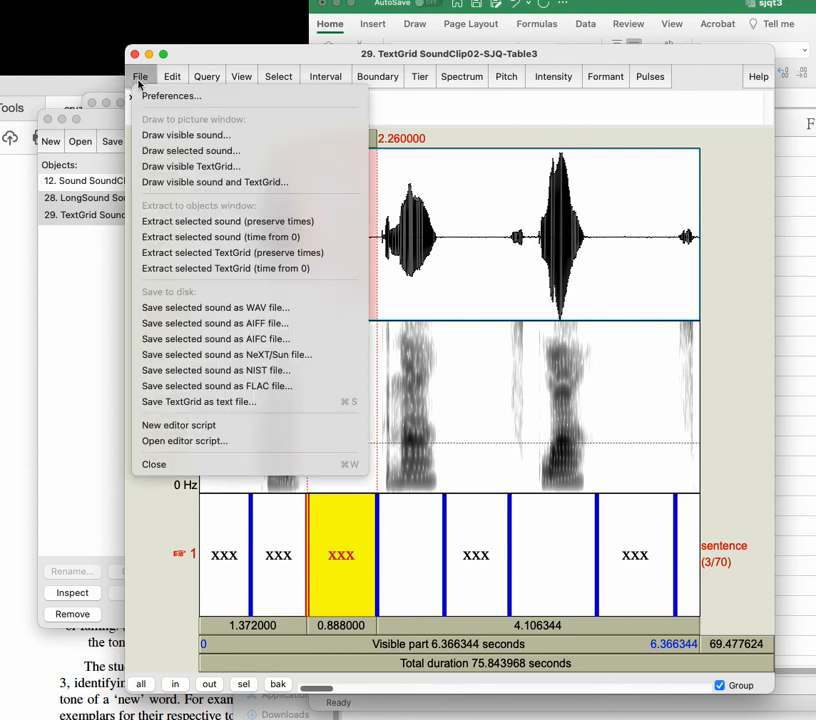
pyautogui.click(230, 403)
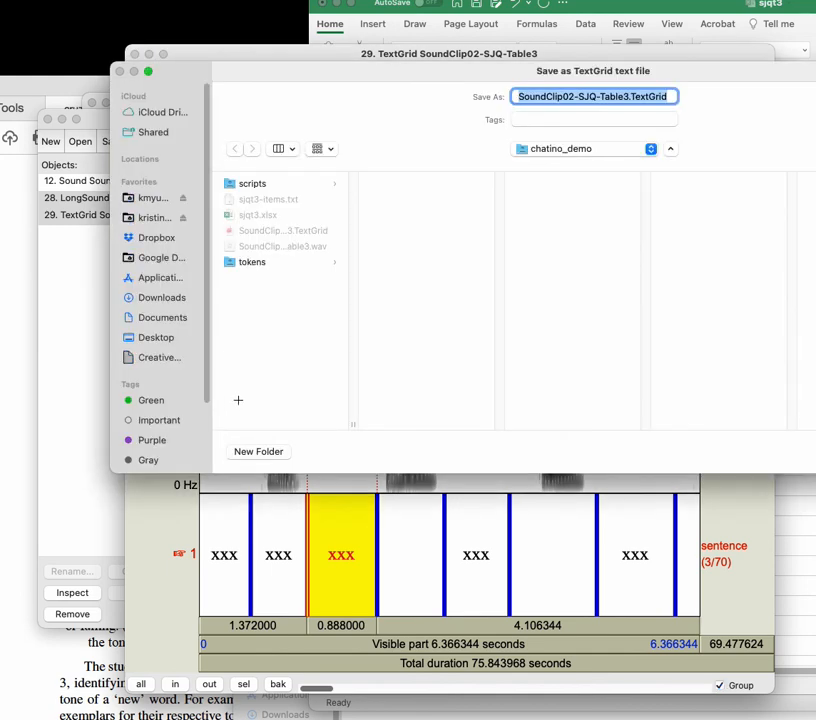
pyautogui.moveTo(537, 71); pyautogui.dragTo(346, 127)
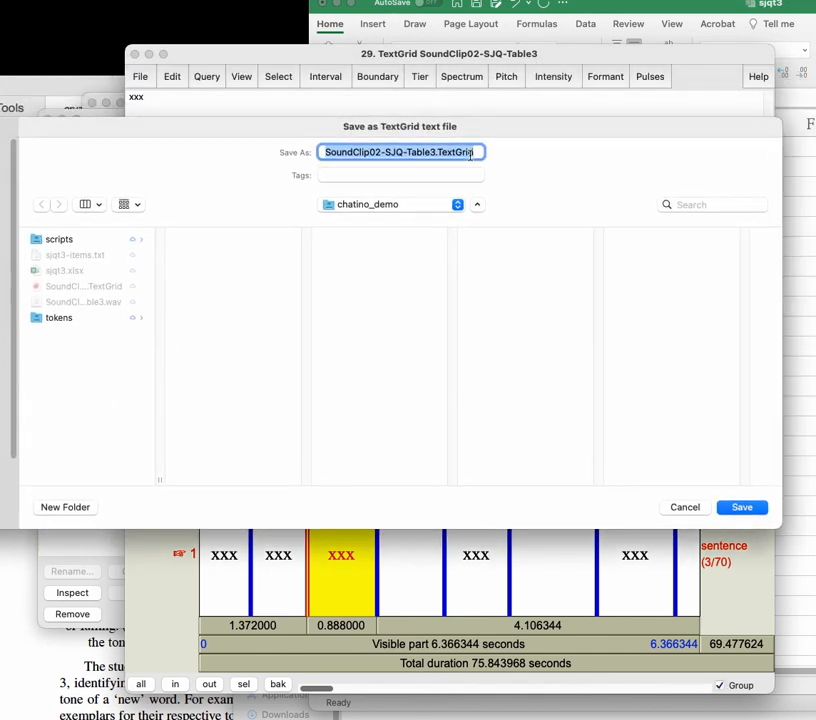
pyautogui.click(741, 508)
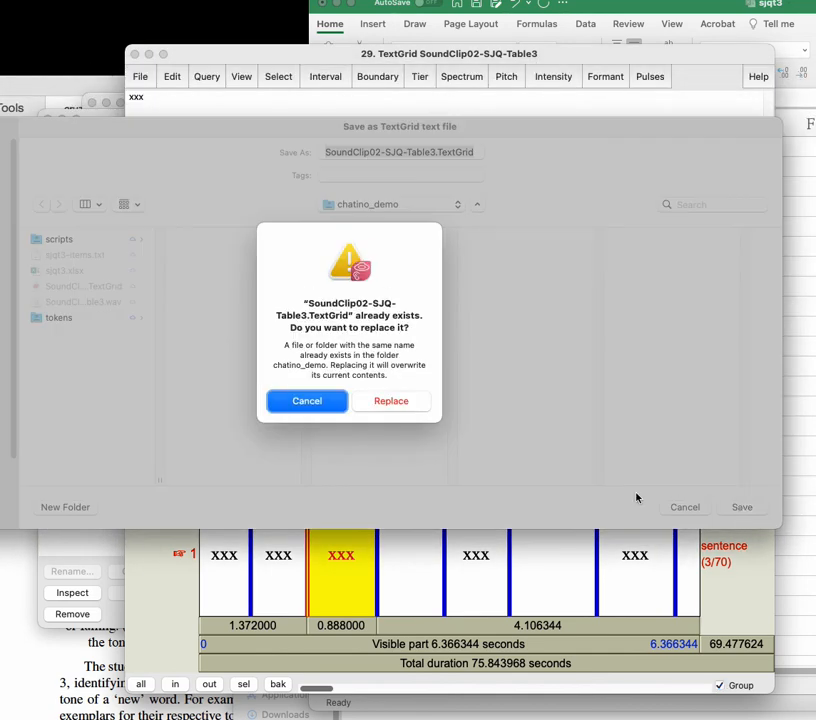
pyautogui.click(396, 408)
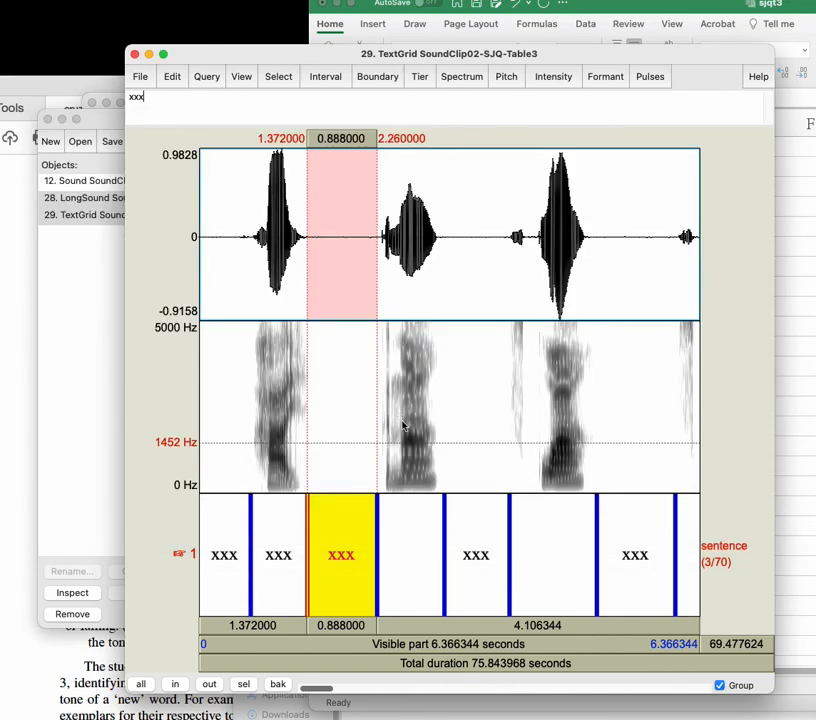
# Step: Select the fourth interval, switch to Finder and locate label_from_text_file.praat in the chatino_demo scripts folder
pyautogui.click(445, 567)
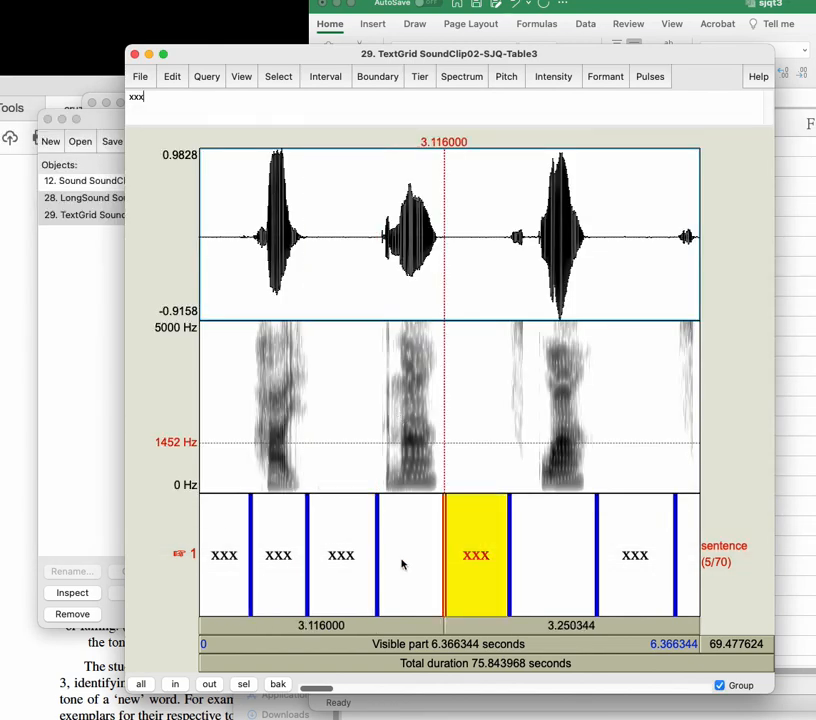
pyautogui.click(419, 566)
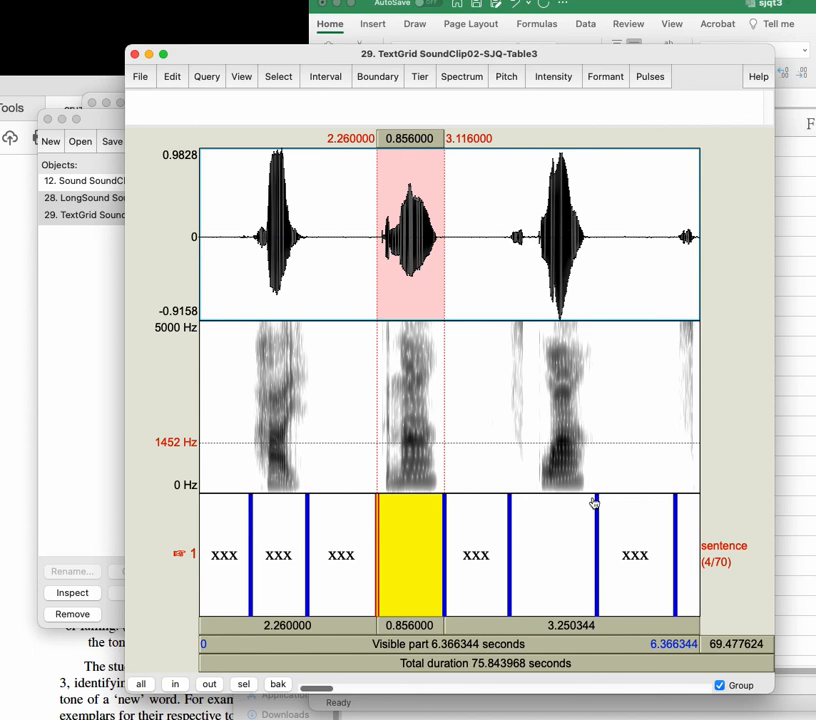
pyautogui.press('super+Tab')
pyautogui.moveTo(511, 456); pyautogui.dragTo(535, 246)
pyautogui.click(448, 323)
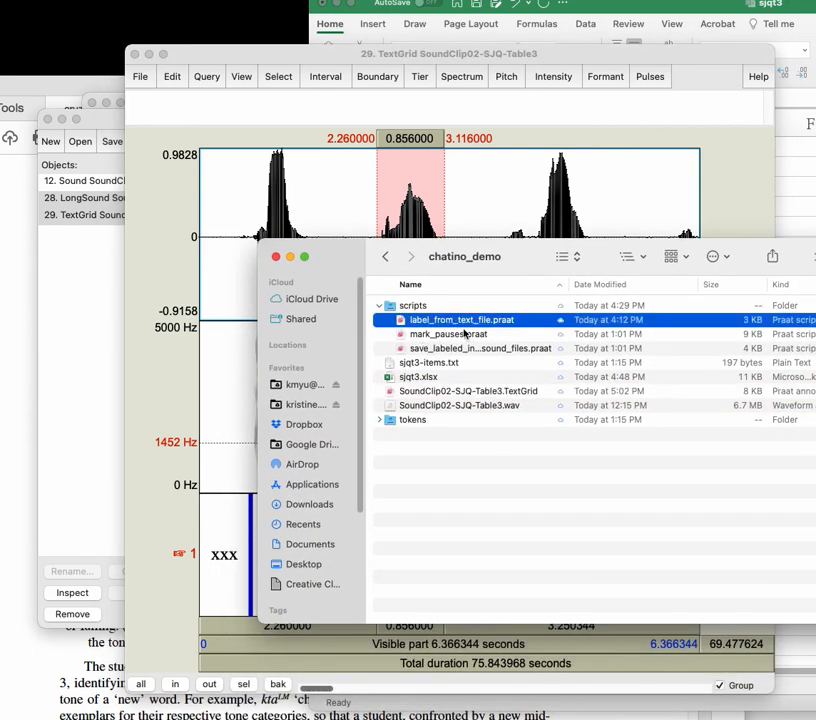
# Step: Switch to the sjqt3 spreadsheet and review the words in the sjq column from B2 downwards
pyautogui.press('super+Tab')
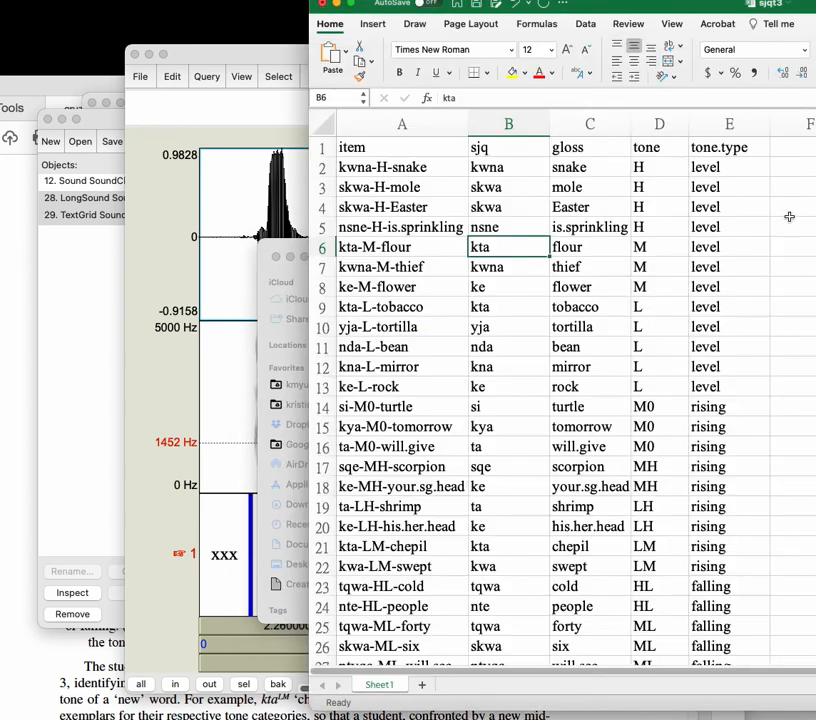
pyautogui.click(515, 190)
pyautogui.click(513, 172)
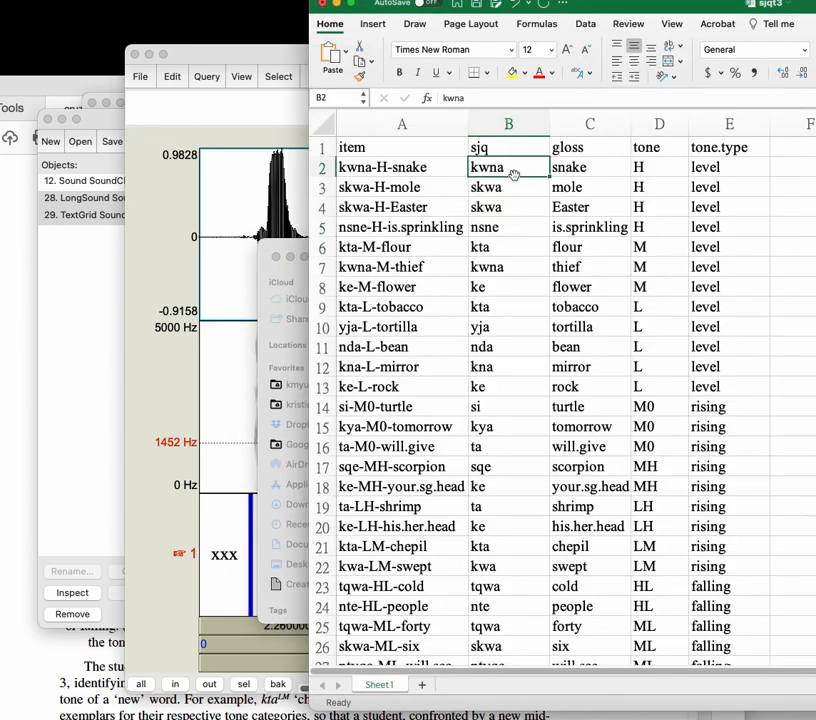
pyautogui.moveTo(514, 173); pyautogui.dragTo(508, 591)
pyautogui.click(589, 526)
pyautogui.click(508, 486)
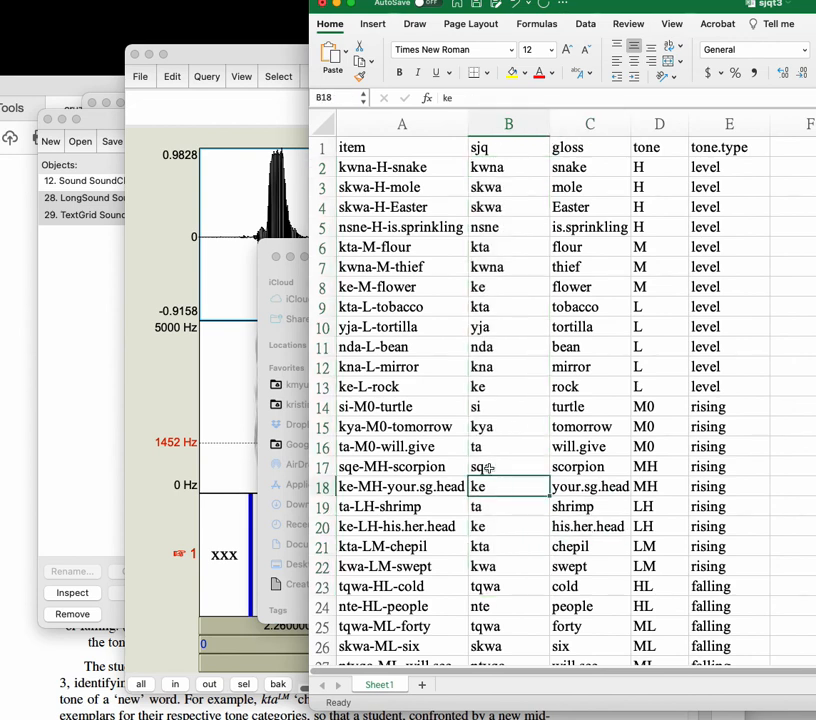
# Step: Return to the TextGrid and select the sixth interval
pyautogui.click(212, 558)
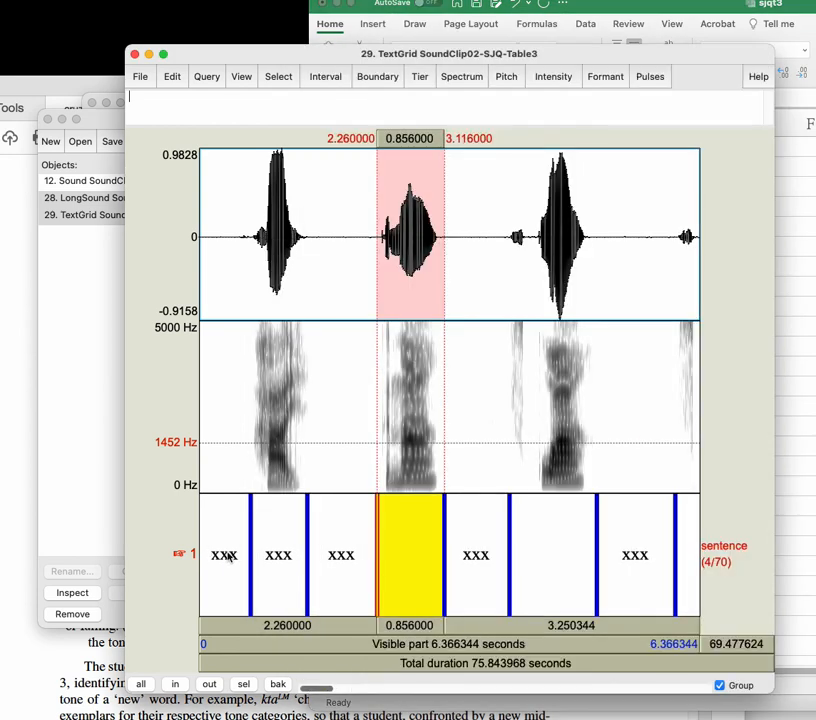
pyautogui.click(552, 557)
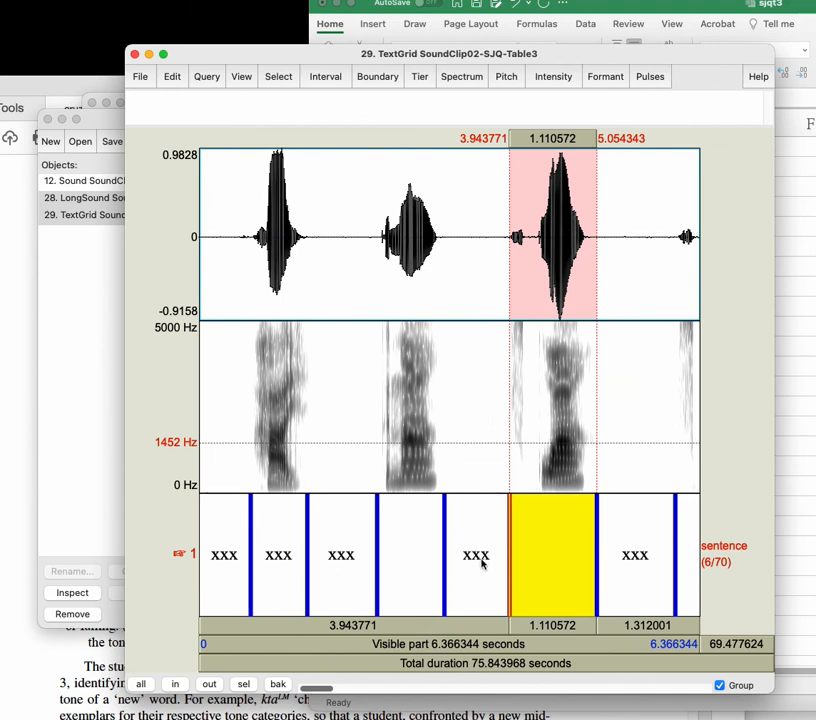